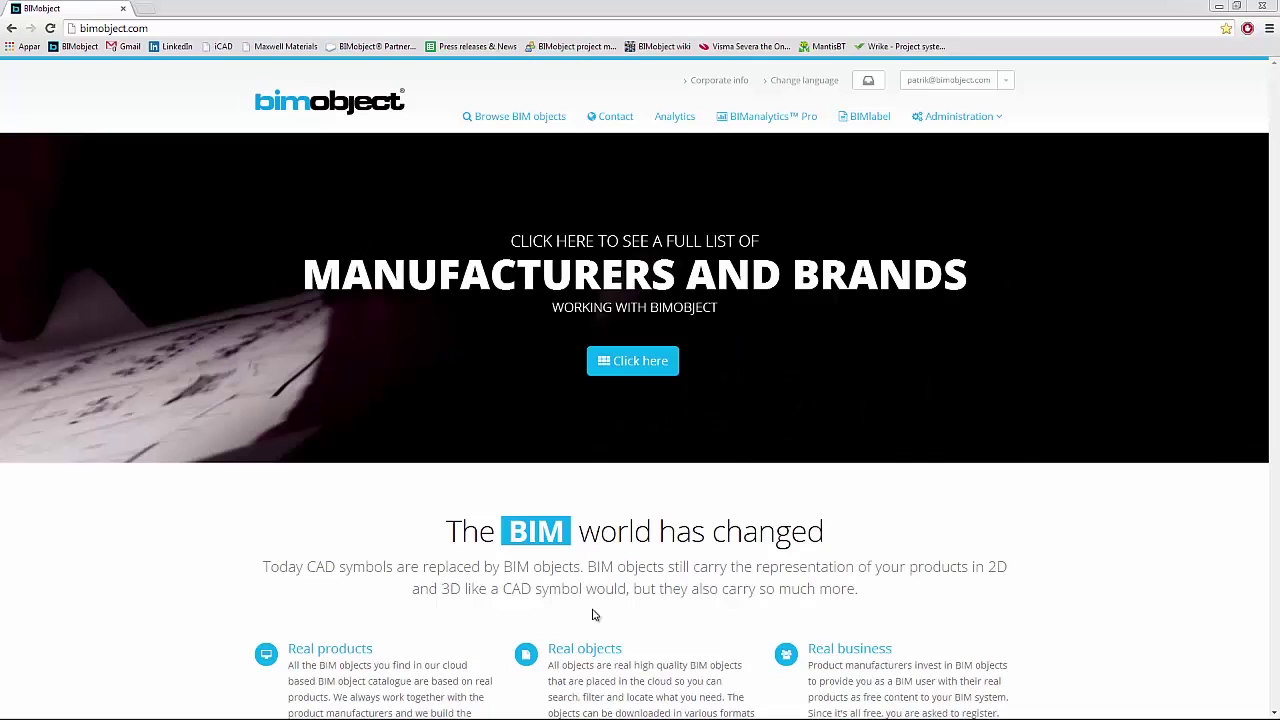
# Filter BIMobject by the 'besam' brand and open the Besam Sliding ADS Frame 1 Panel - Wall Mounted page
pyautogui.click(511, 119)
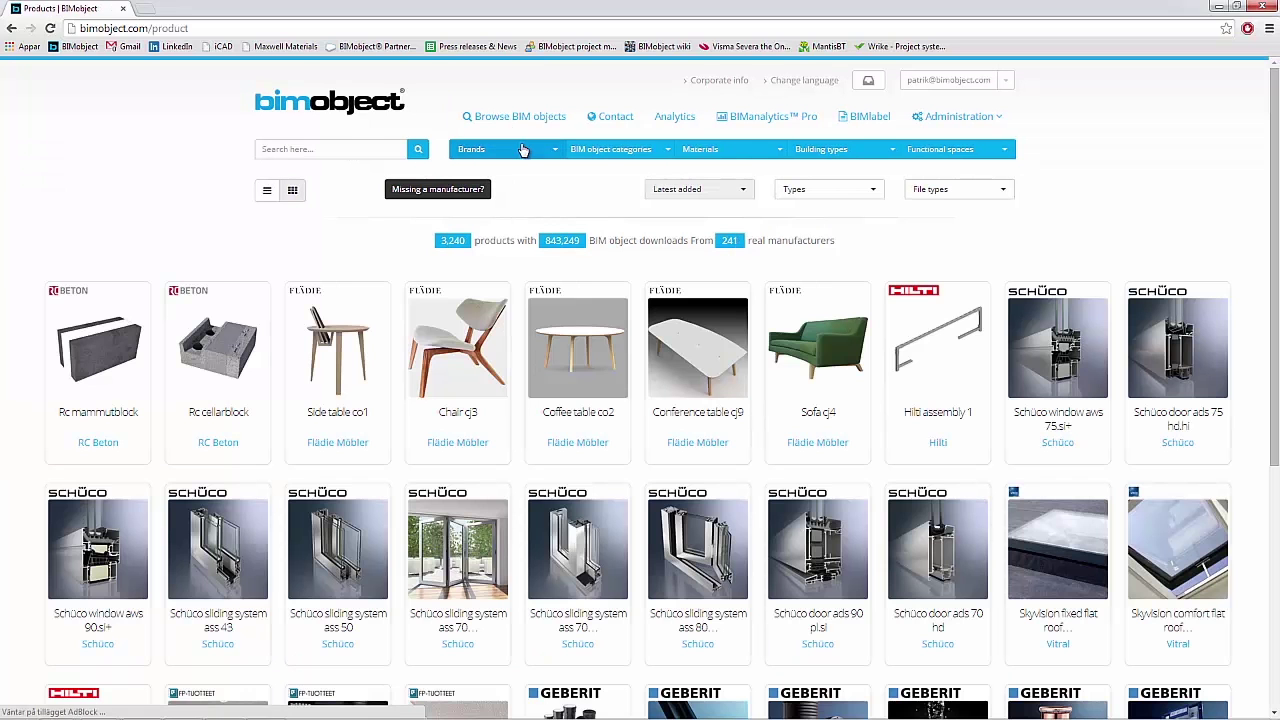
pyautogui.click(525, 149)
pyautogui.write('besam')
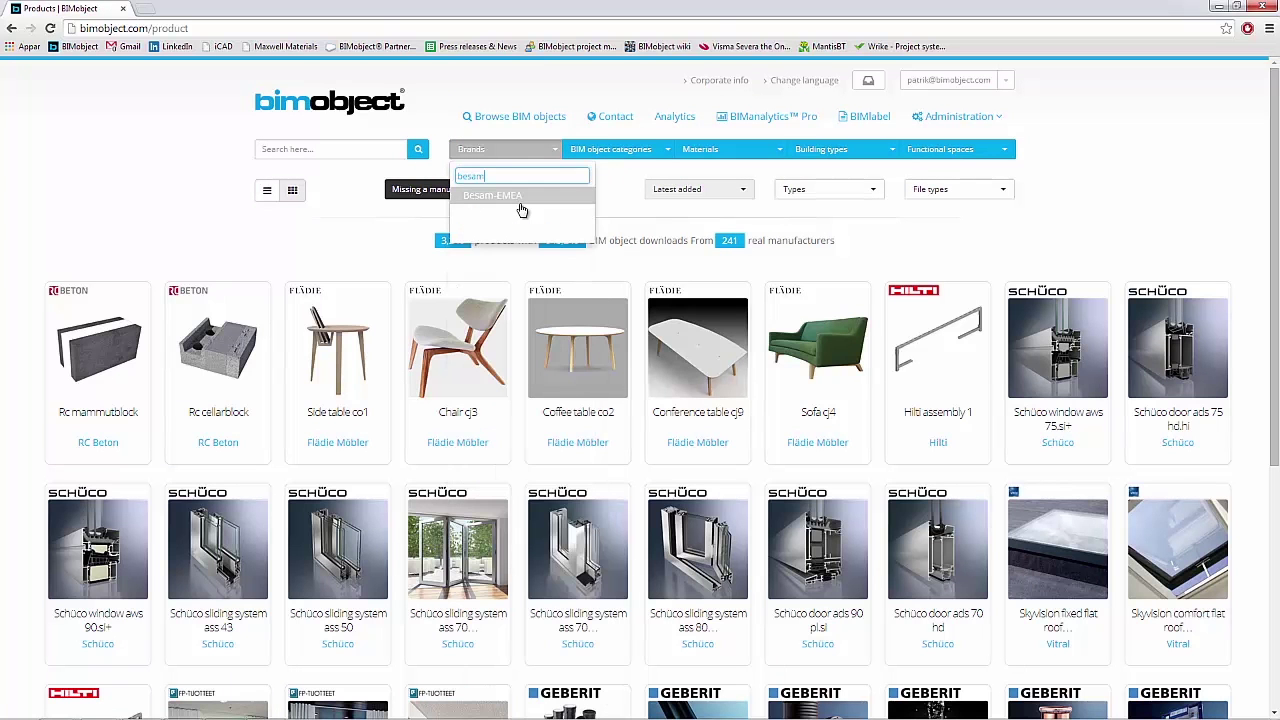
pyautogui.press('Return')
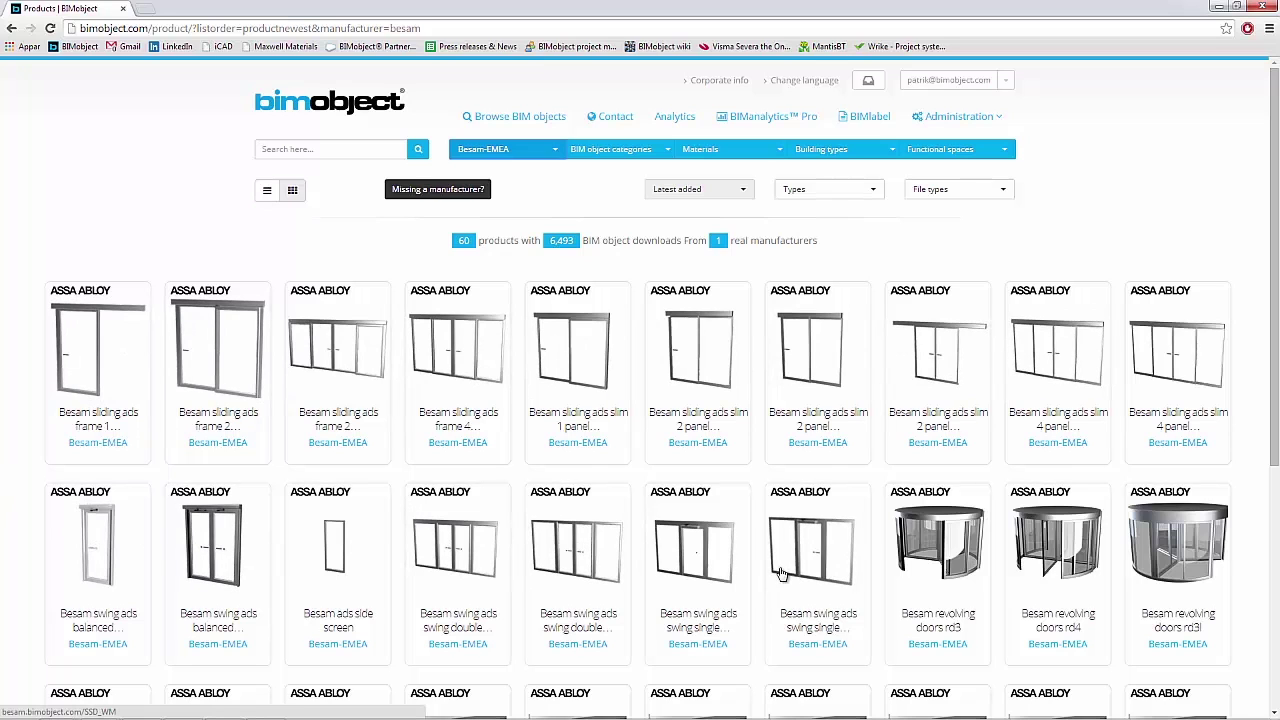
pyautogui.click(135, 355)
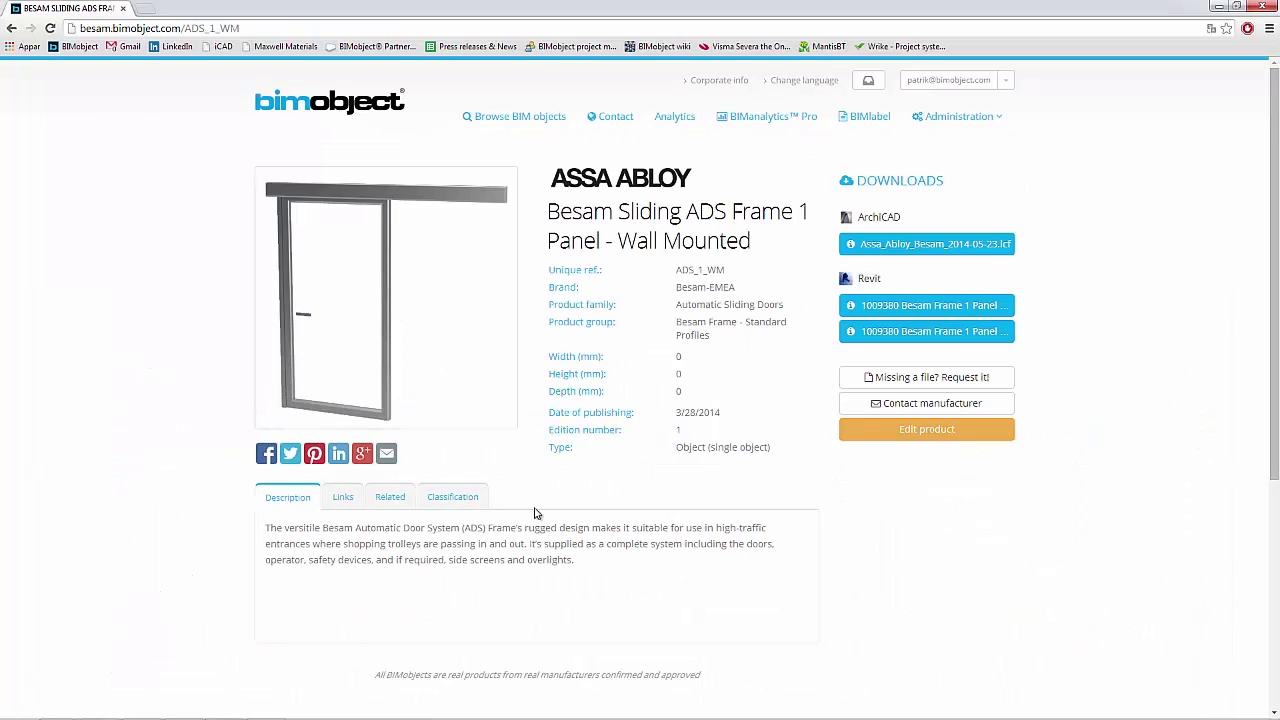
# Review the door's links, material details and classification codes (Doors, Uniclass L411, NBS 25-30-20-20)
pyautogui.click(335, 494)
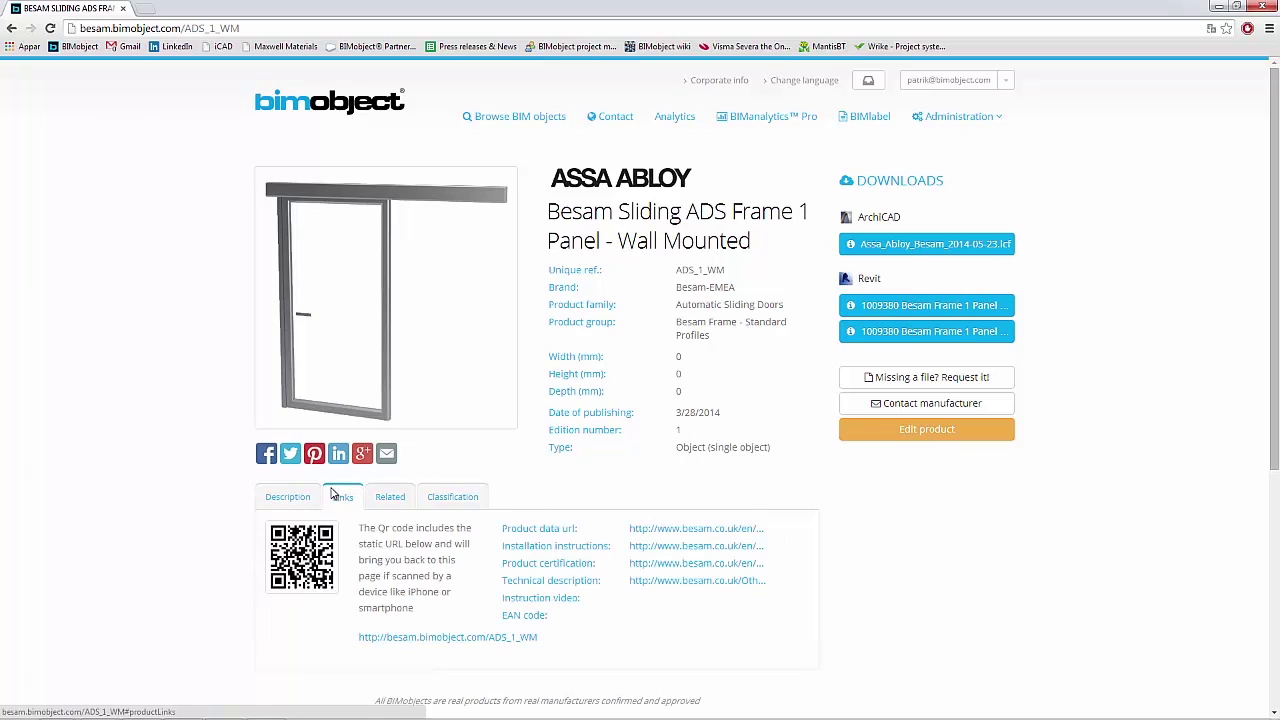
pyautogui.click(390, 497)
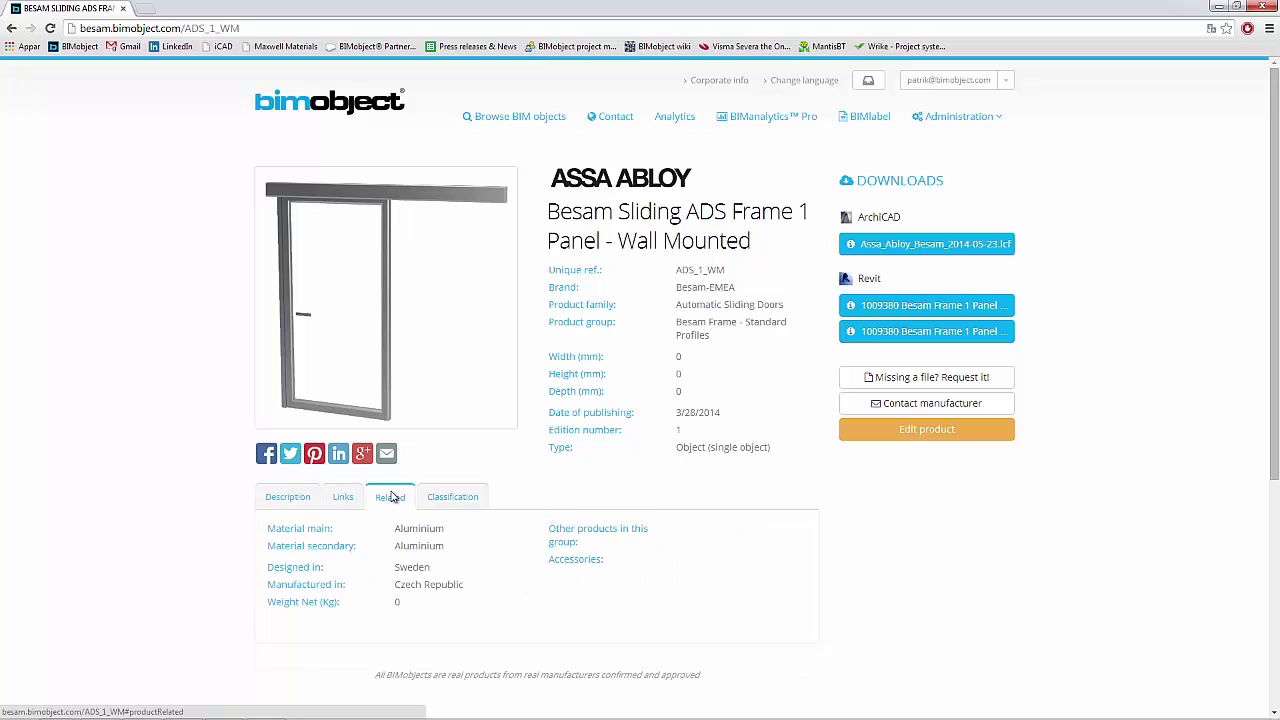
pyautogui.click(455, 500)
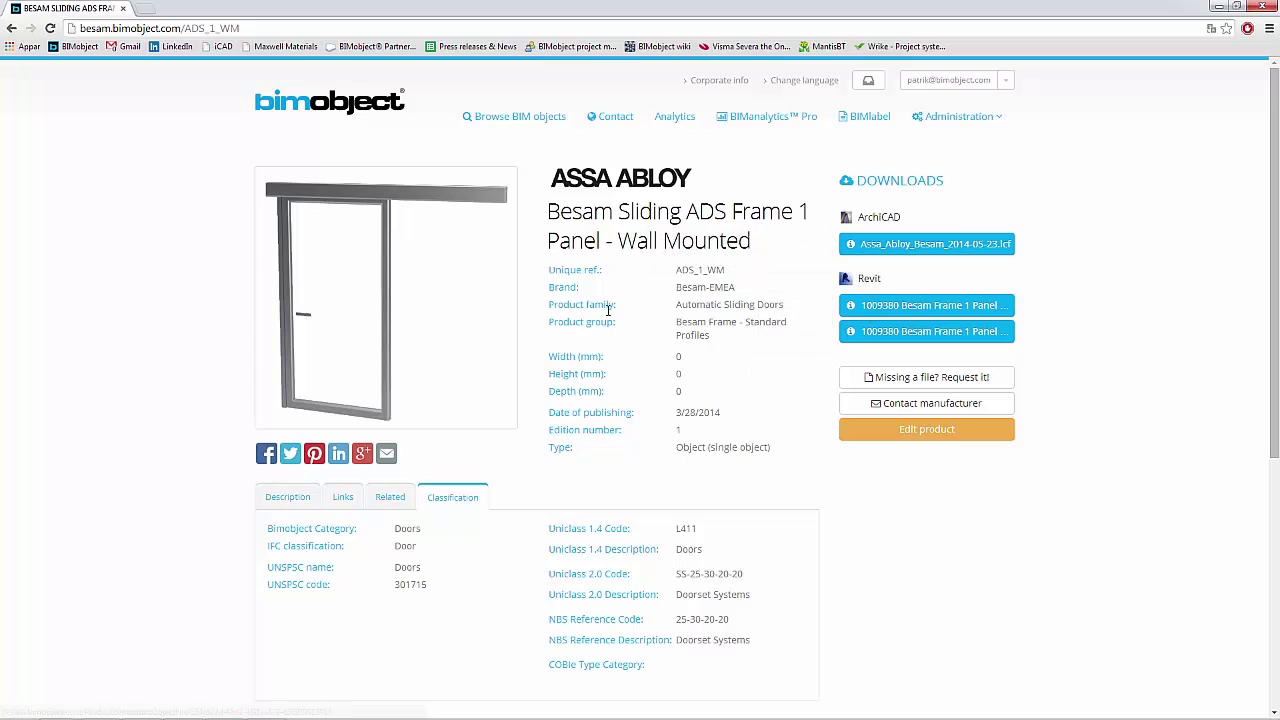
# Select the first door on the upper wall and browse its Besam door types, keeping the current one
pyautogui.hotkey('alt', 'Tab')
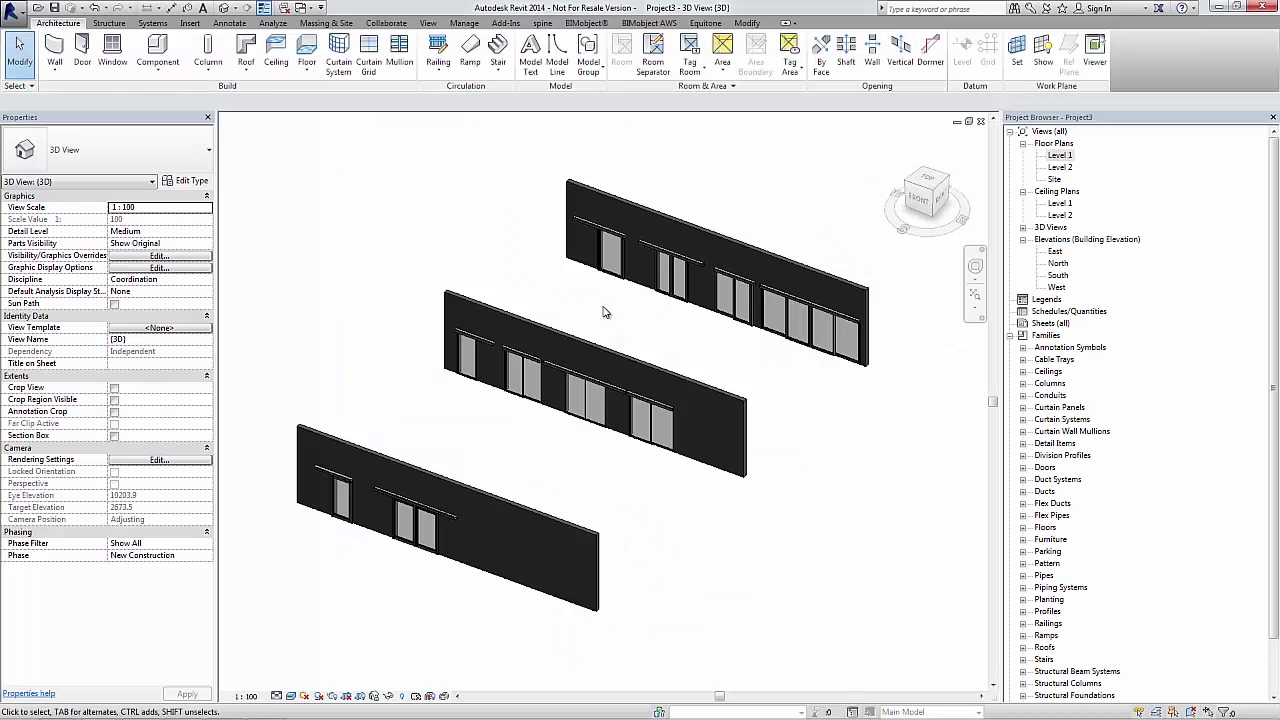
pyautogui.moveTo(528, 263); pyautogui.dragTo(549, 277, button='middle')
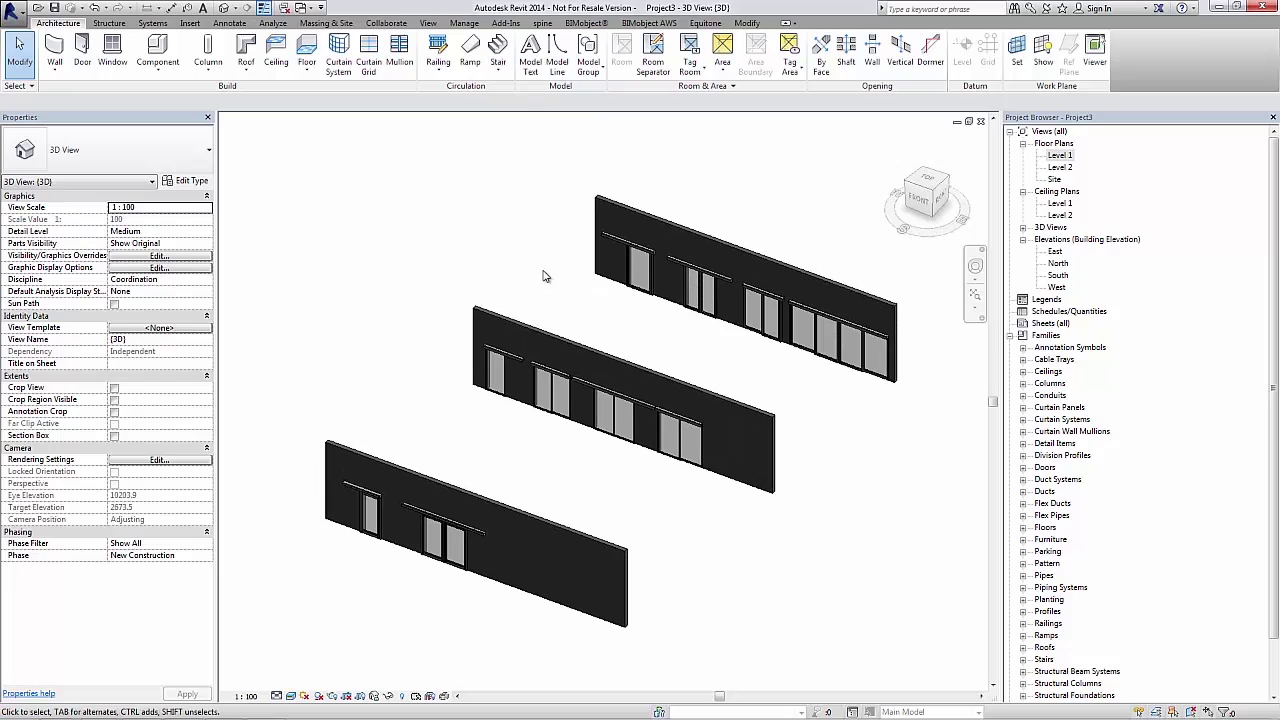
pyautogui.click(630, 265)
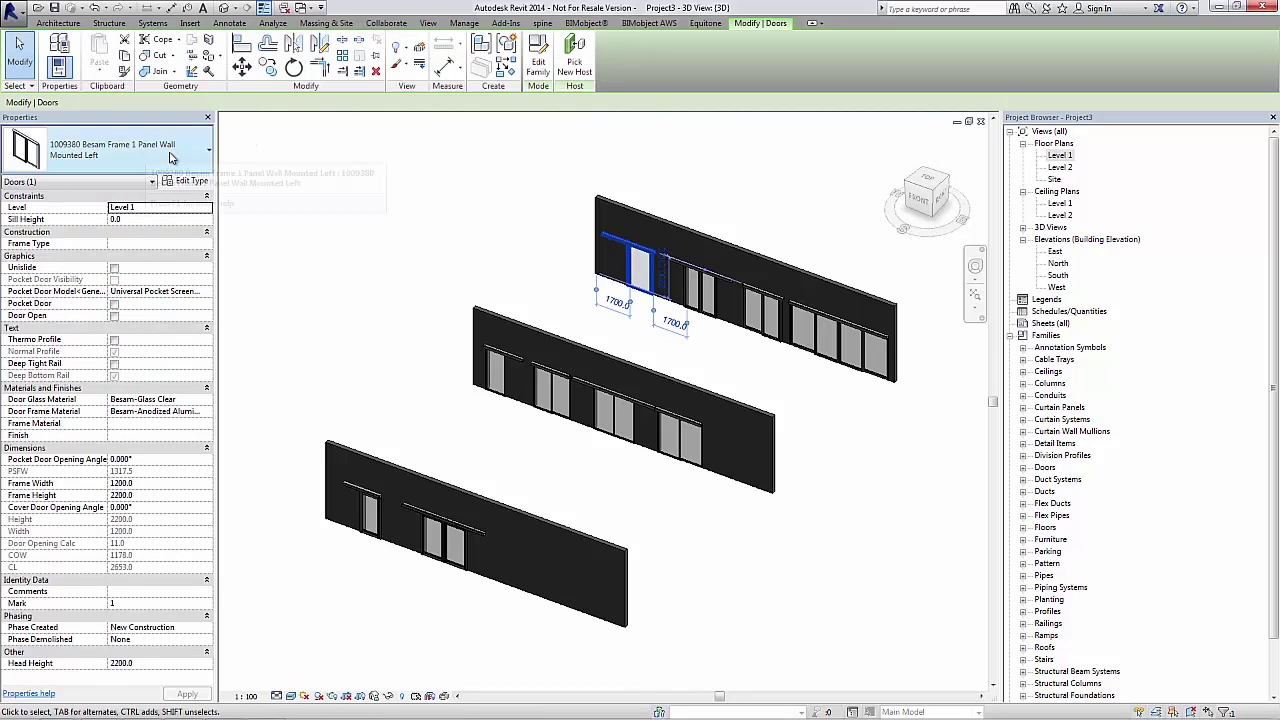
pyautogui.click(130, 152)
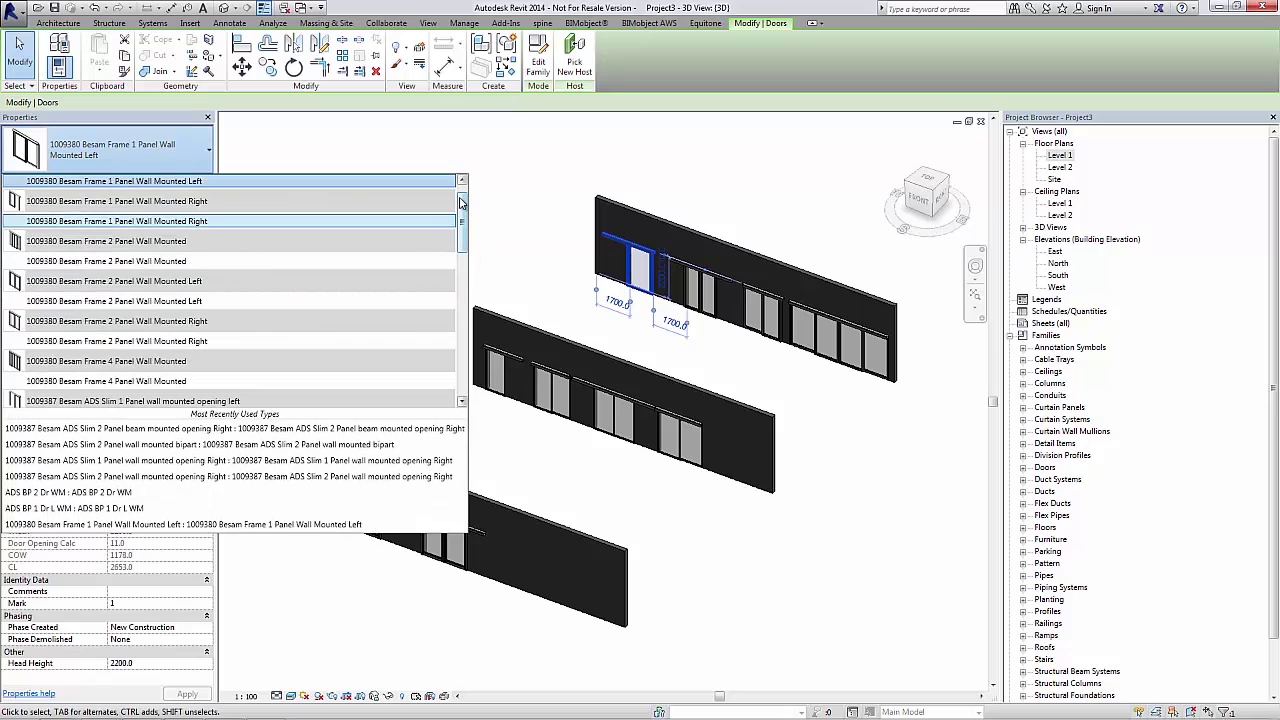
pyautogui.moveTo(461, 200)
pyautogui.mouseDown()
pyautogui.moveTo(471, 320)
pyautogui.moveTo(483, 190)
pyautogui.mouseUp()
pyautogui.click(517, 166)
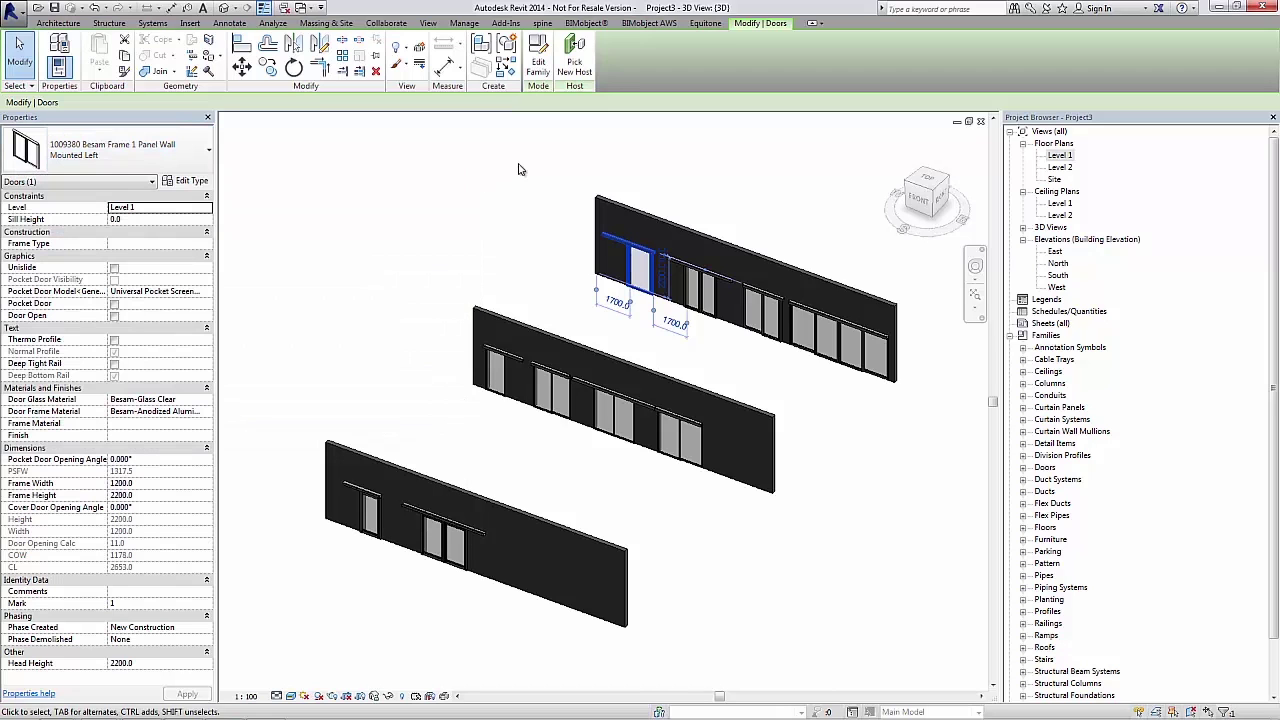
# Zoom in on the first sliding door and change its Frame Width from 1200 to 1100
pyautogui.moveTo(552, 205); pyautogui.dragTo(526, 257, button='middle')
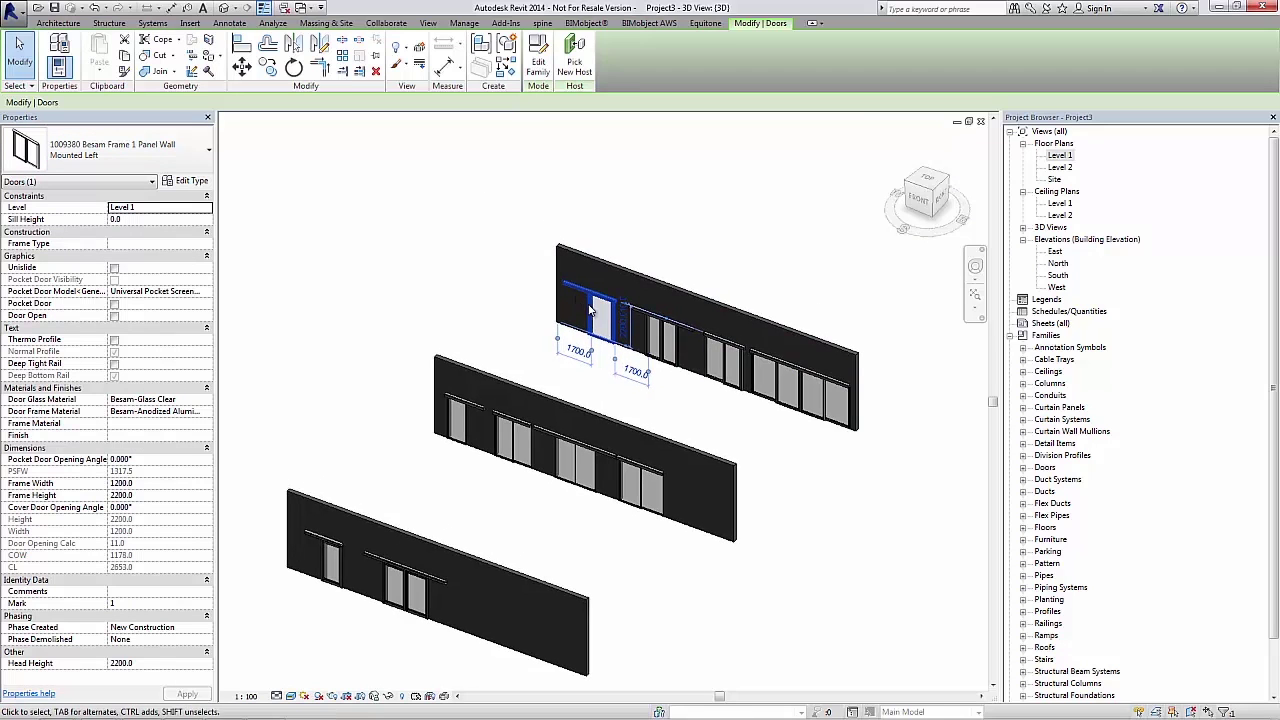
pyautogui.scroll(10, 600, 308)
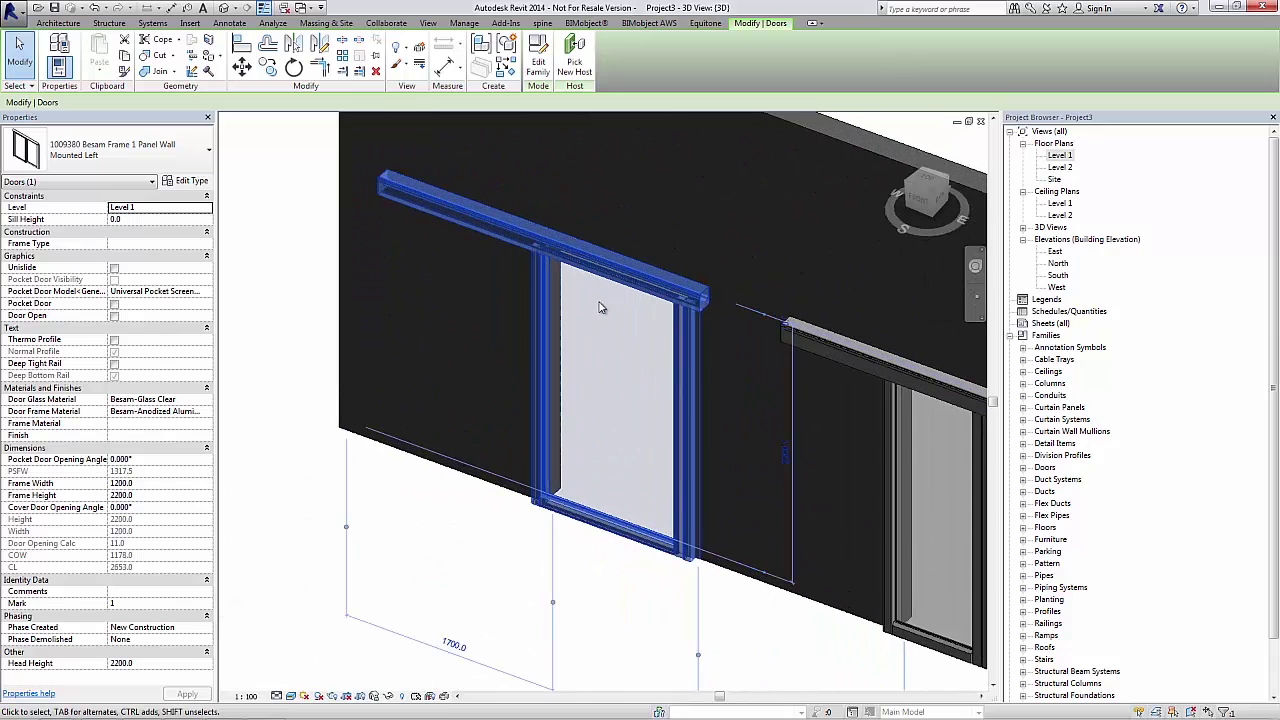
pyautogui.click(444, 563)
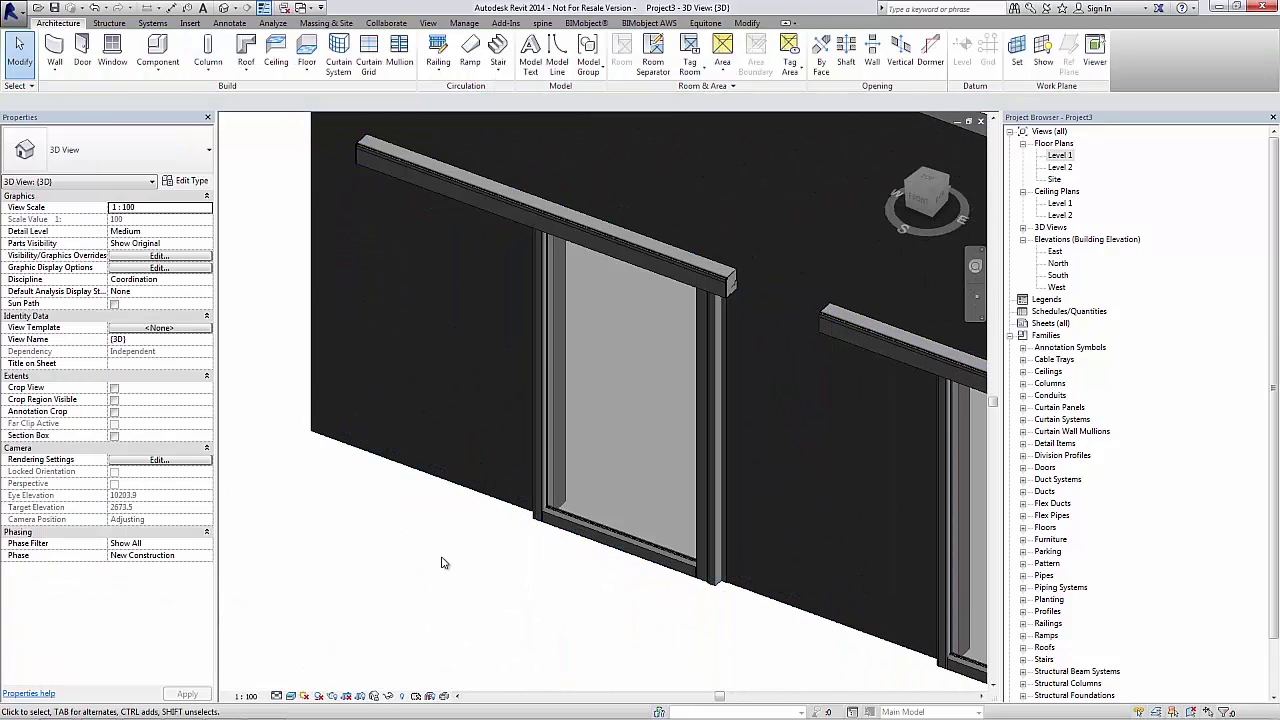
pyautogui.click(594, 229)
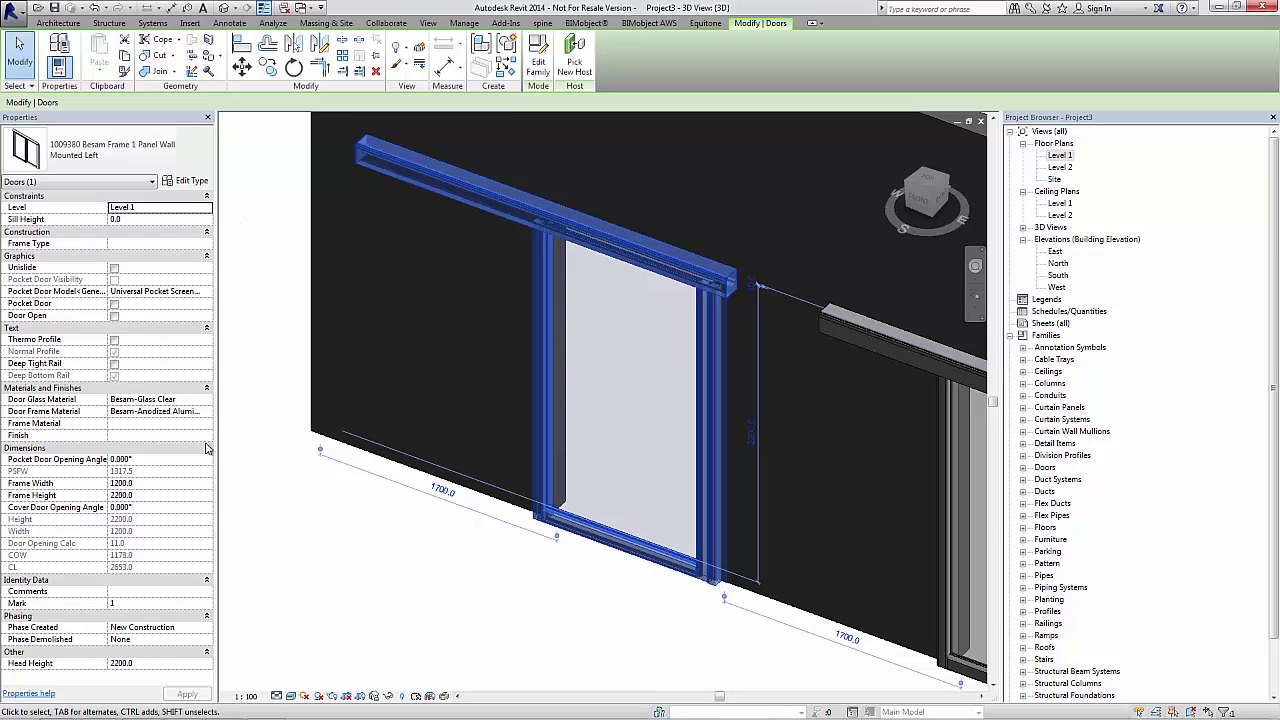
pyautogui.click(146, 484)
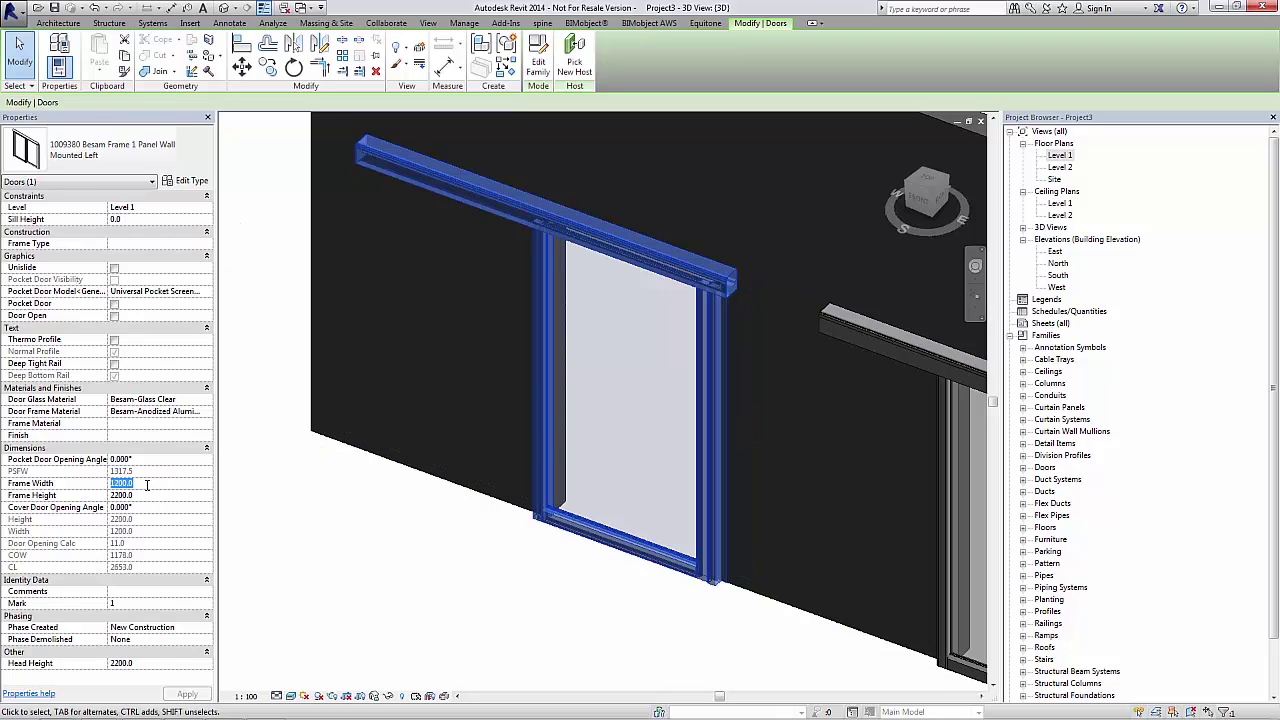
pyautogui.write('1100')
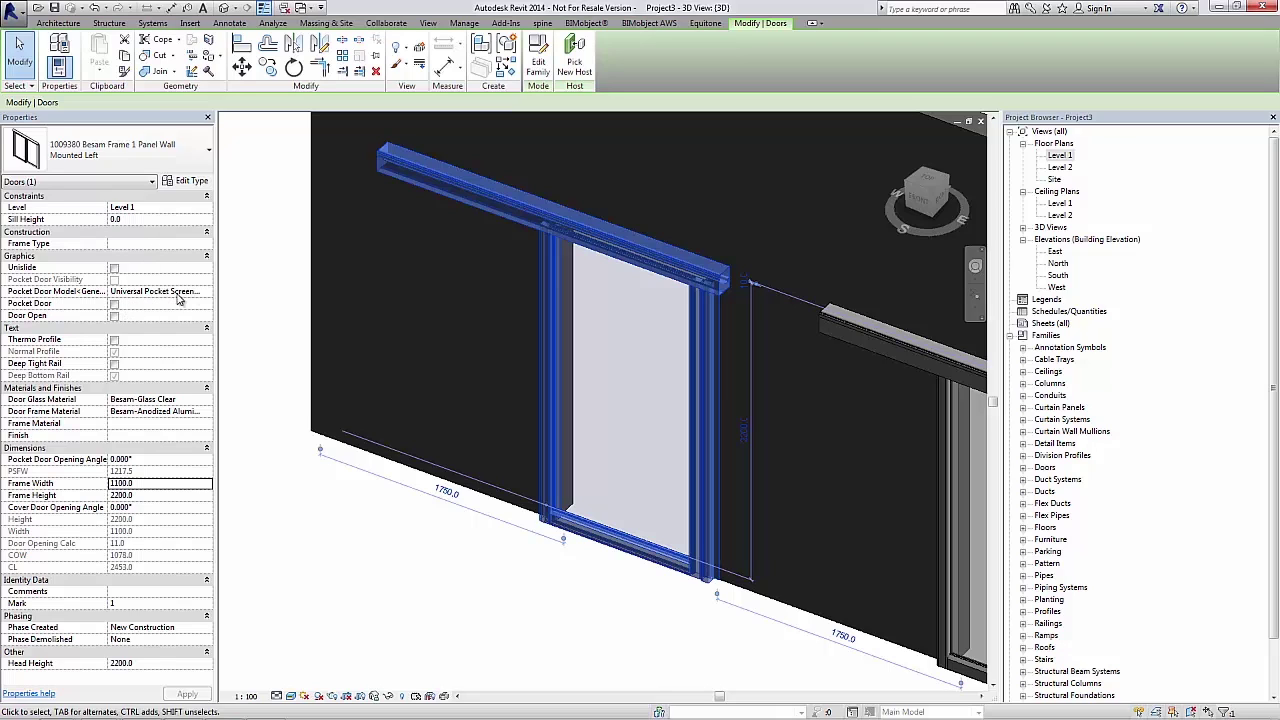
# Keep the Universal Pocket Screen model and enable Pocket Door on the sliding door
pyautogui.click(205, 291)
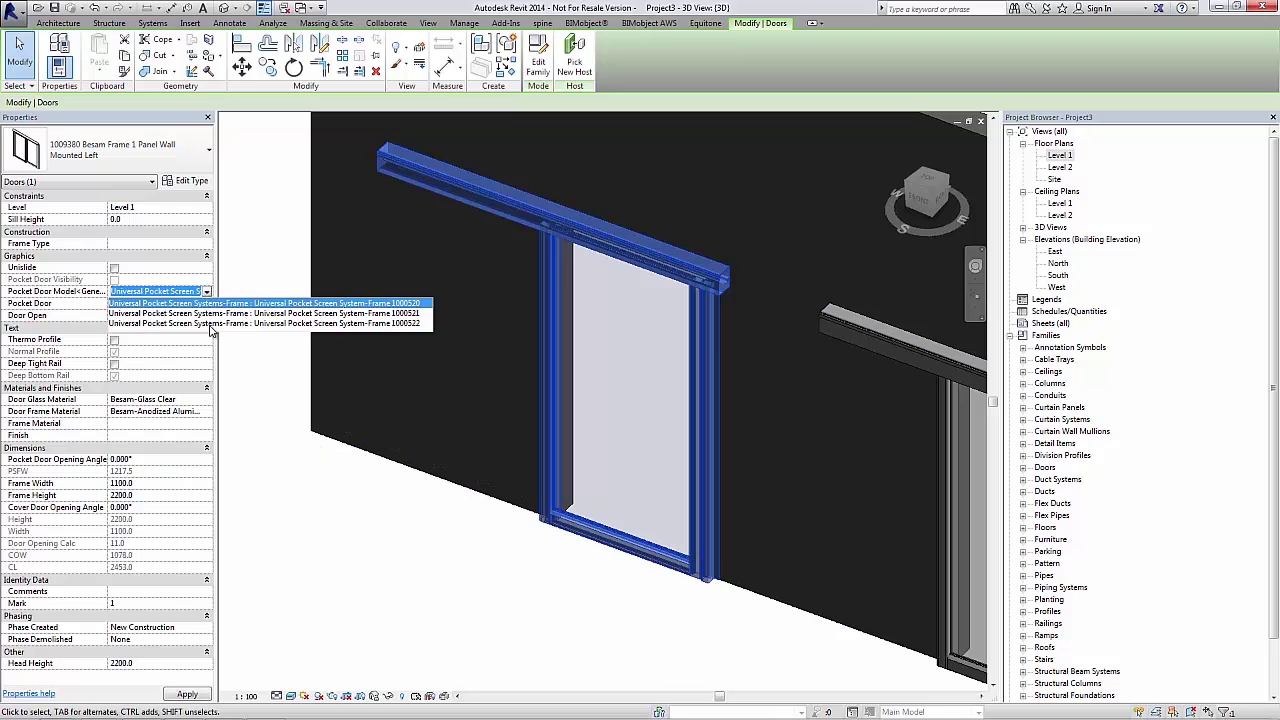
pyautogui.click(158, 302)
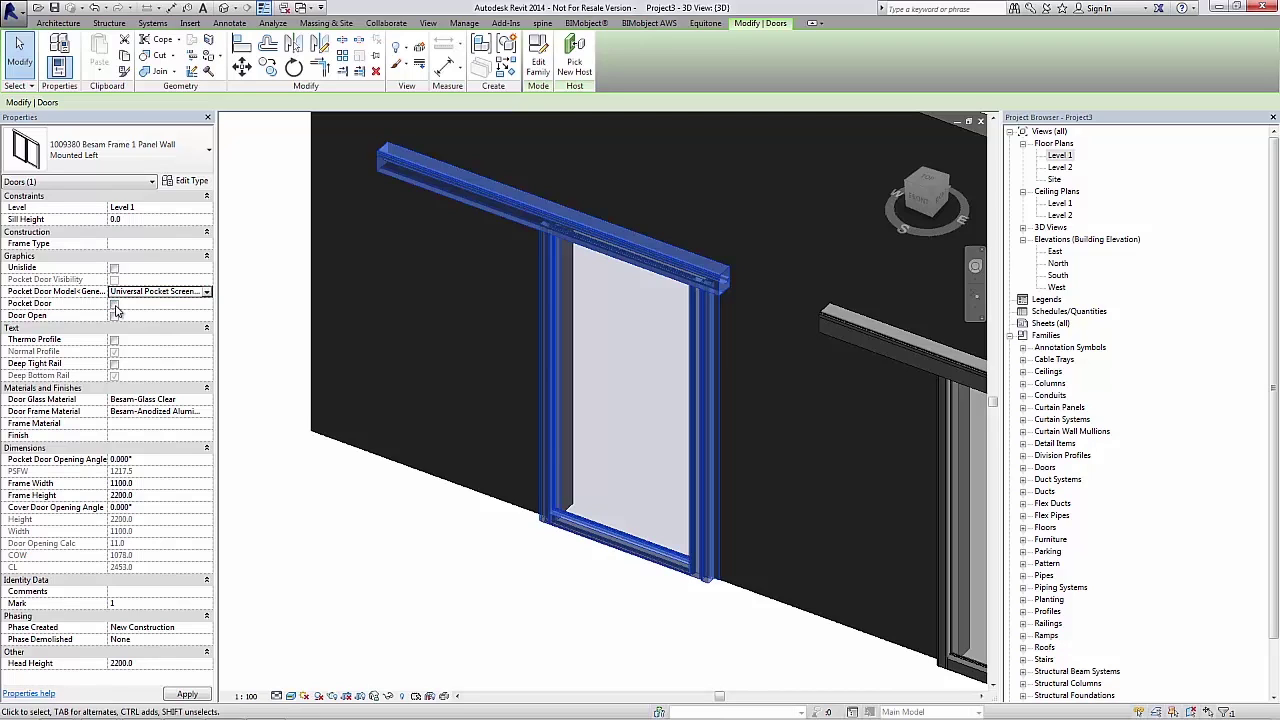
pyautogui.click(114, 304)
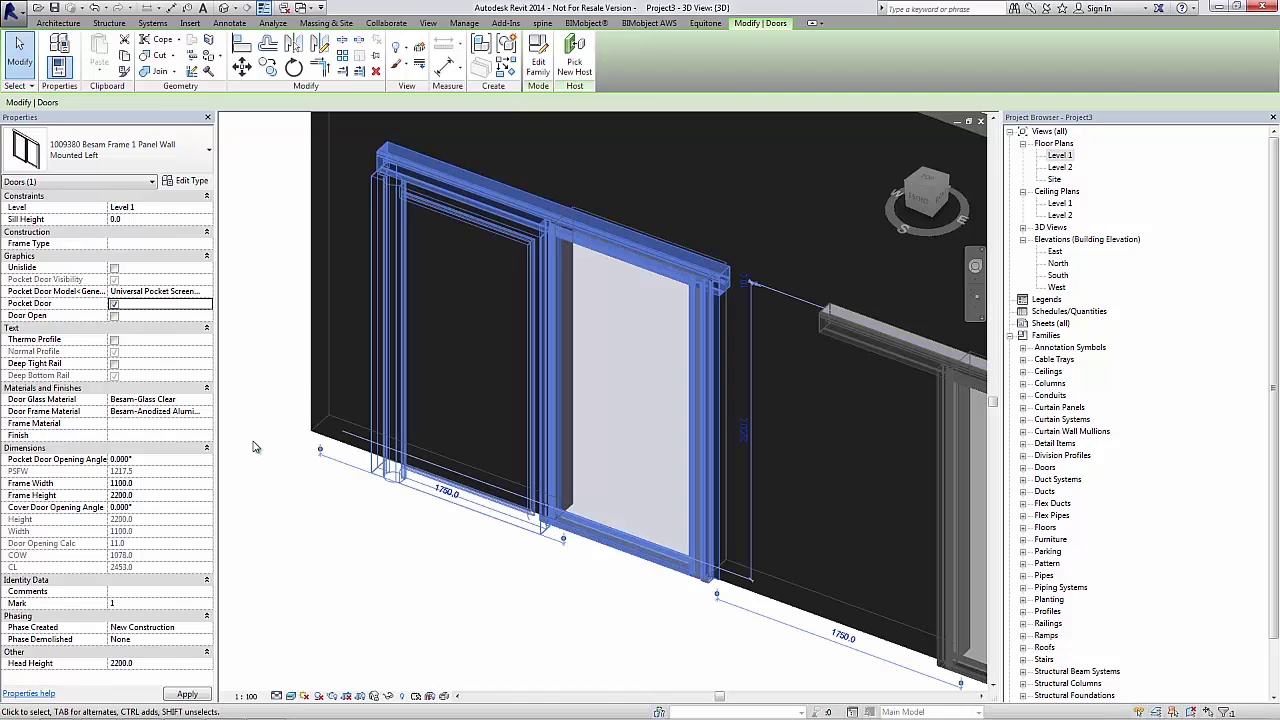
pyautogui.click(377, 546)
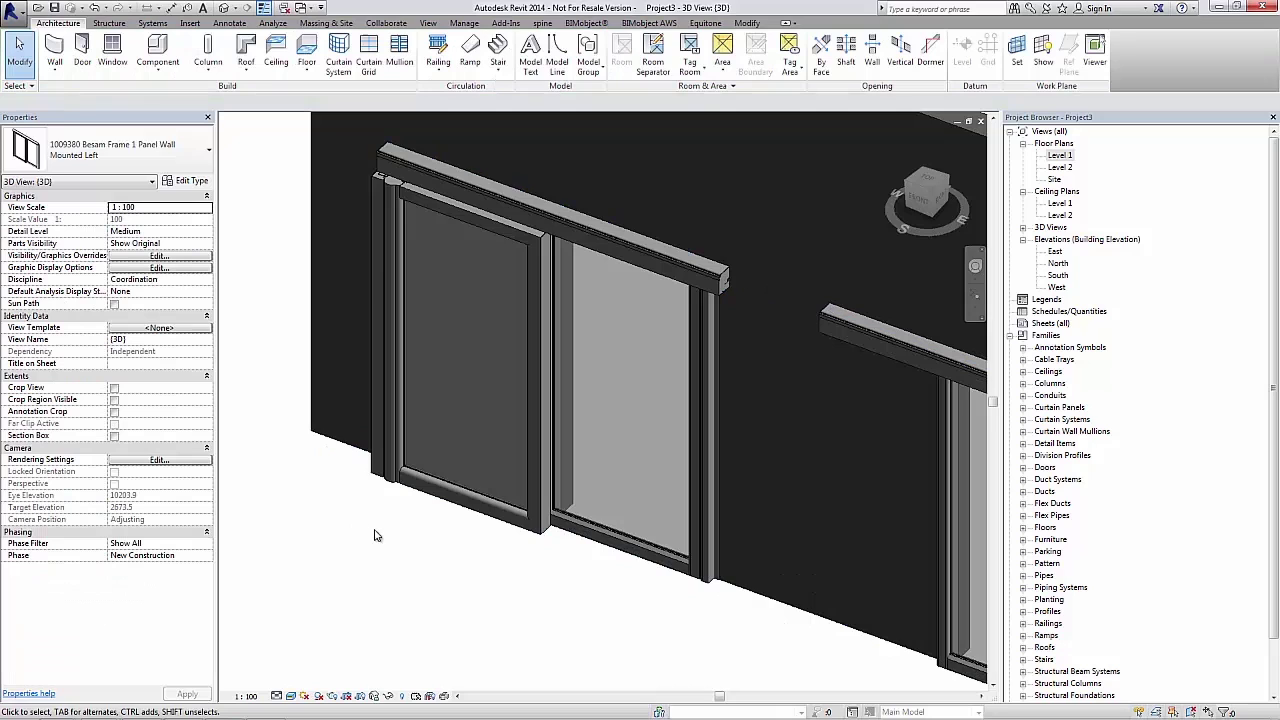
pyautogui.click(494, 196)
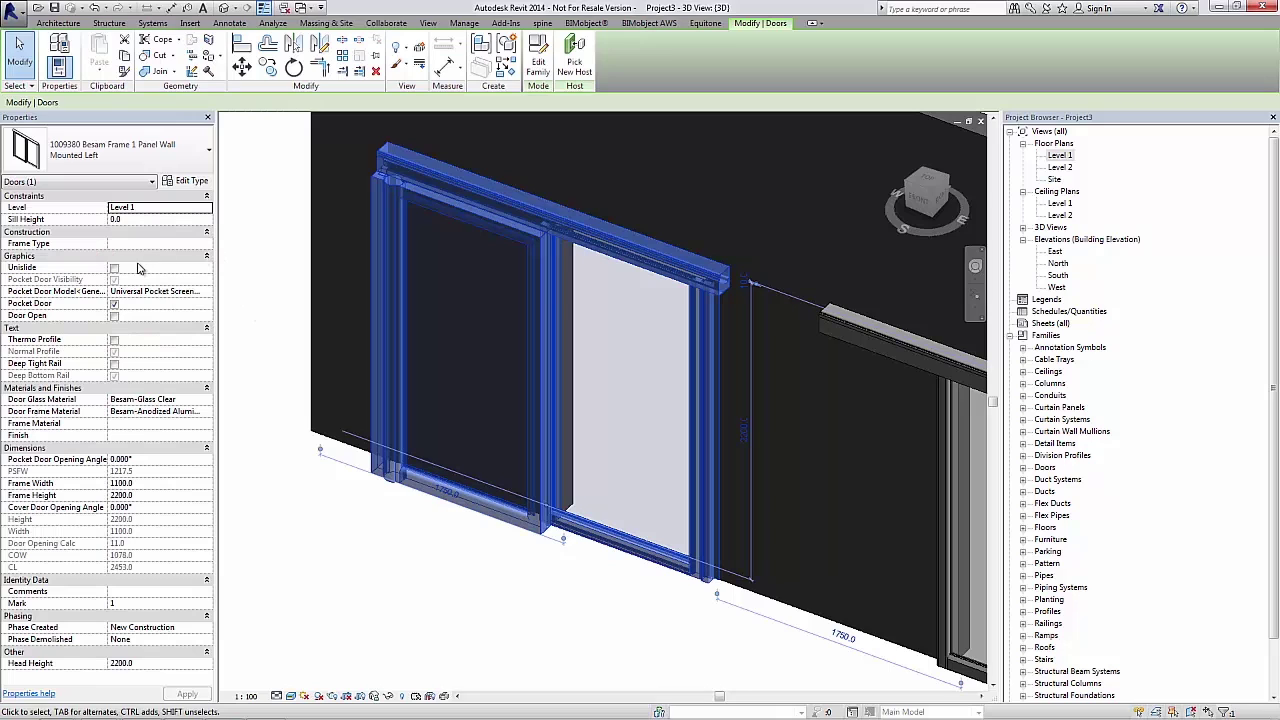
# Show the pocket door open with its Pocket Door Opening Angle set to 45°
pyautogui.click(114, 316)
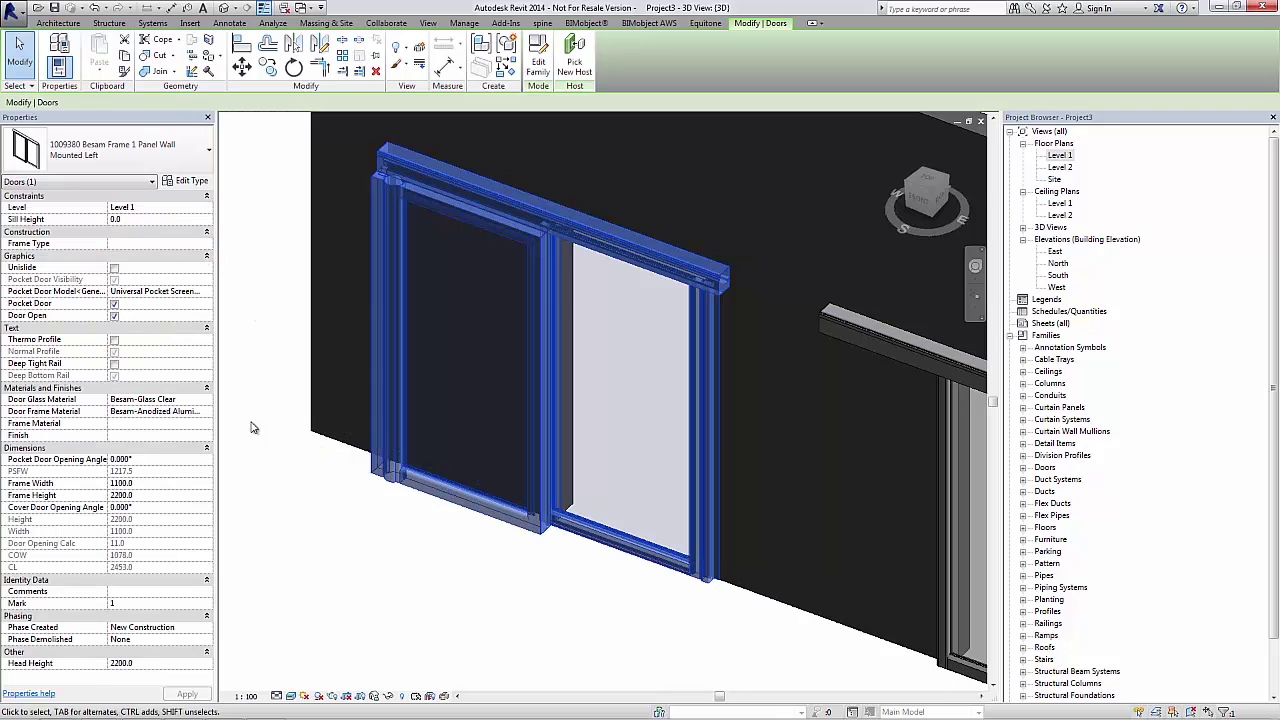
pyautogui.click(362, 561)
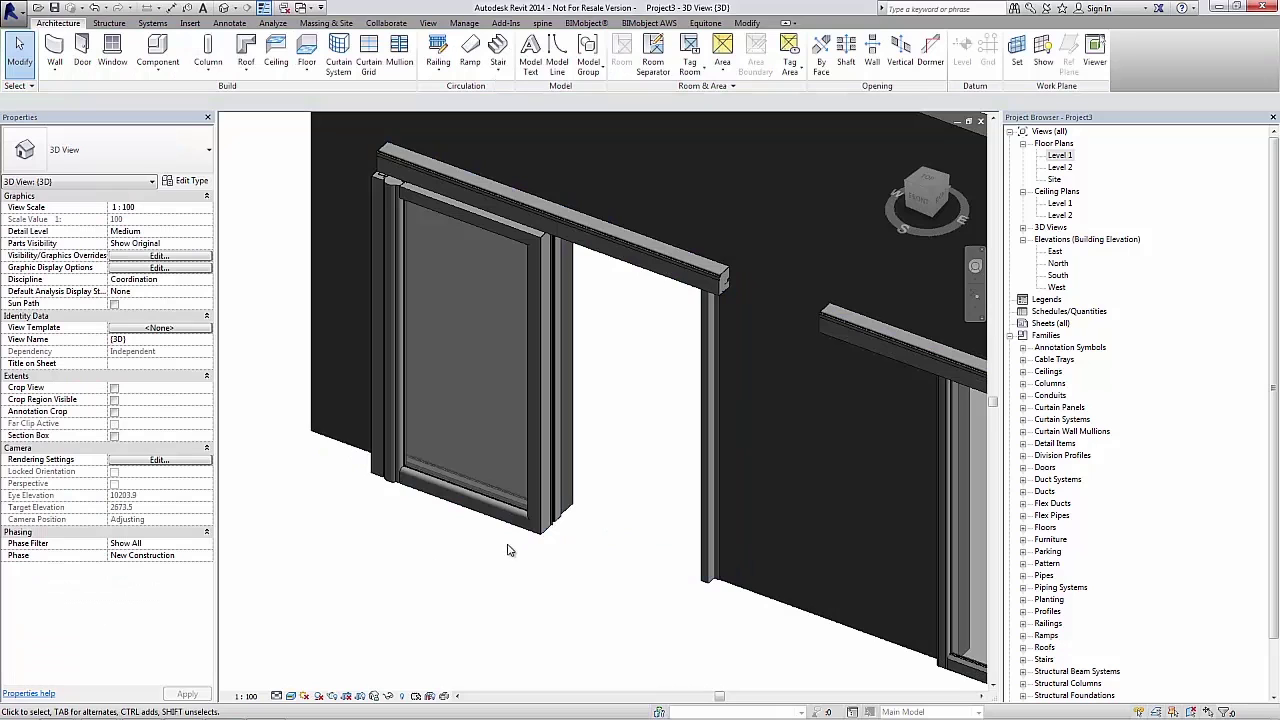
pyautogui.click(530, 521)
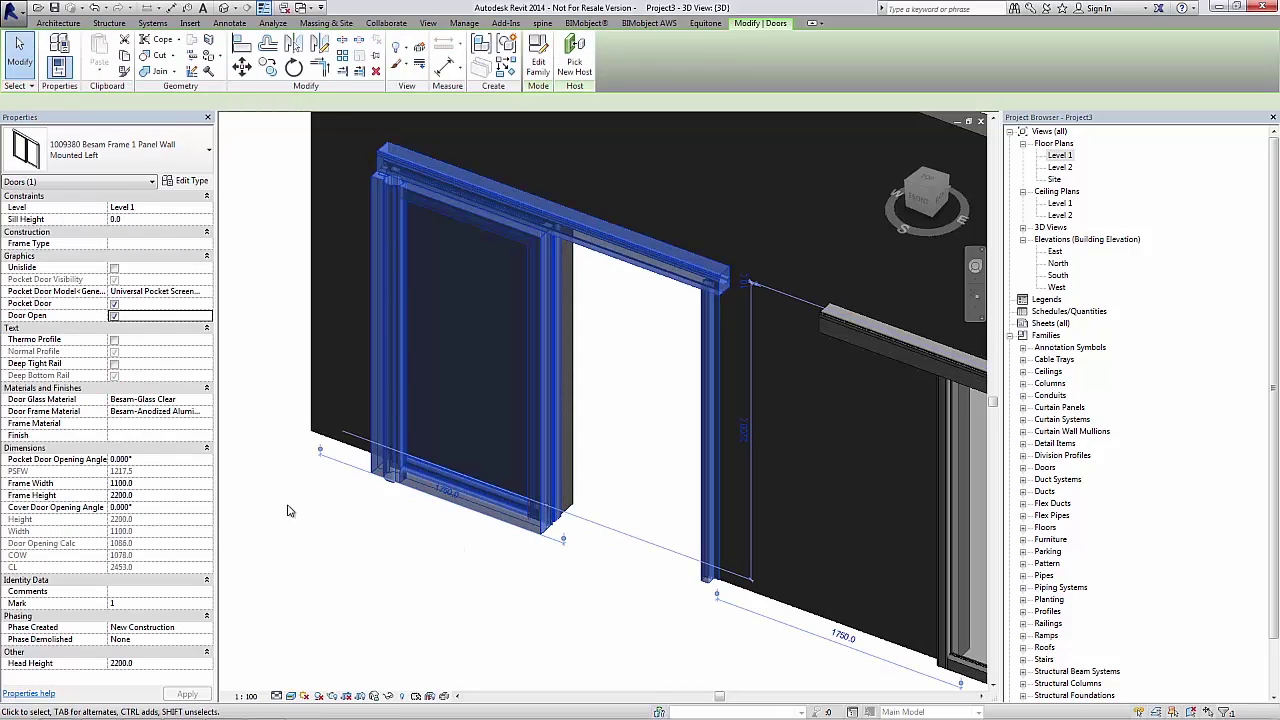
pyautogui.click(146, 460)
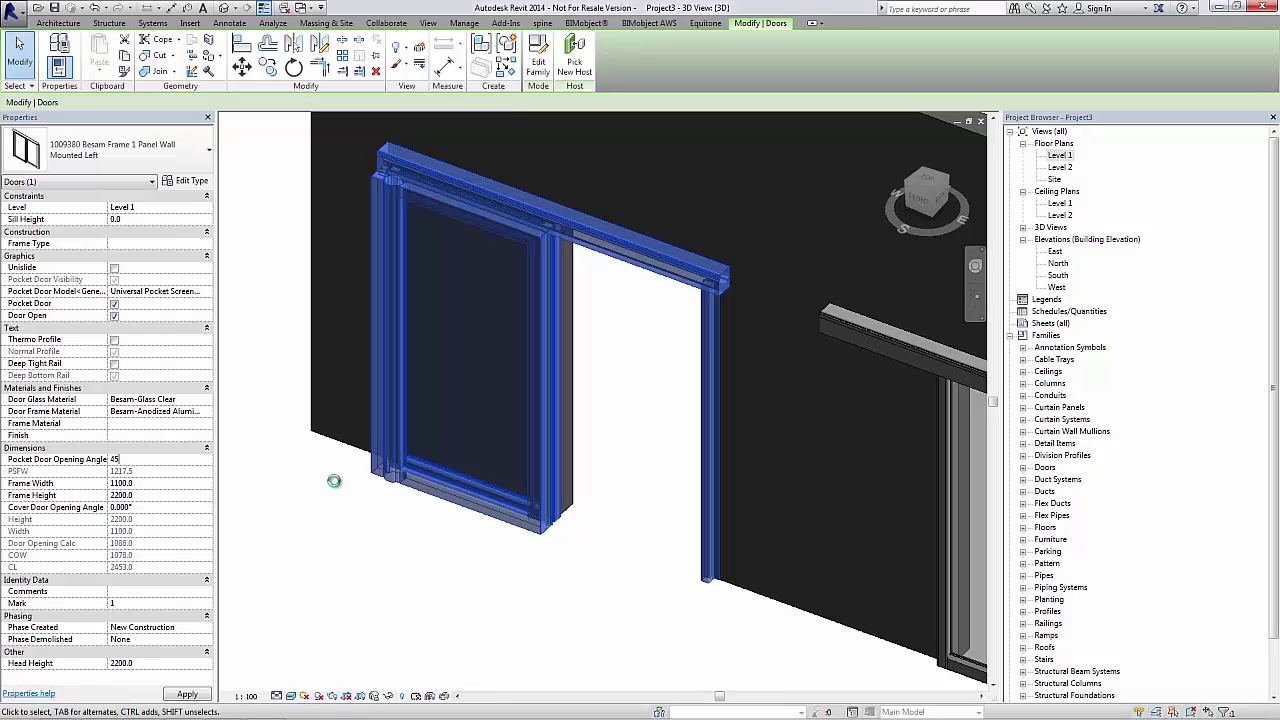
pyautogui.click(337, 572)
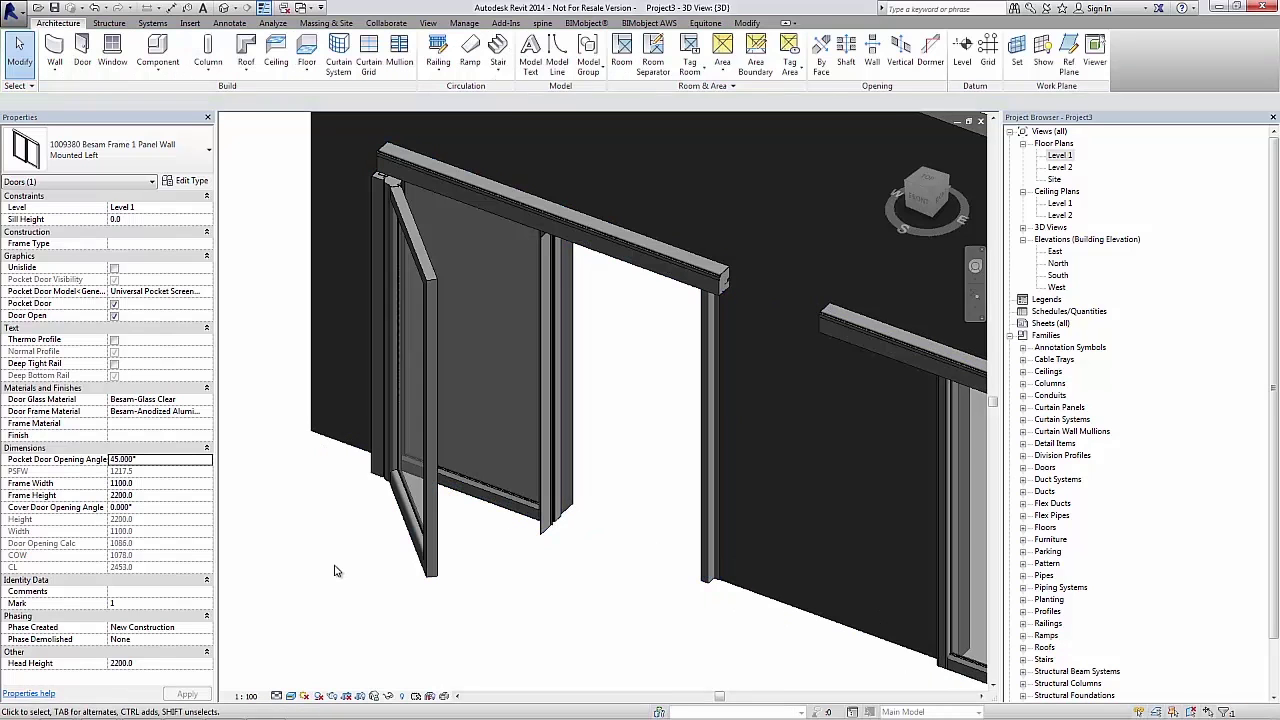
# Inspect the opened leaf, undo the opening, and bring the sliding doors into view
pyautogui.keyDown('shift'); pyautogui.moveTo(487, 519); pyautogui.dragTo(495, 410, button='middle'); pyautogui.keyUp('shift')
pyautogui.hotkey('ctrl', 'z')
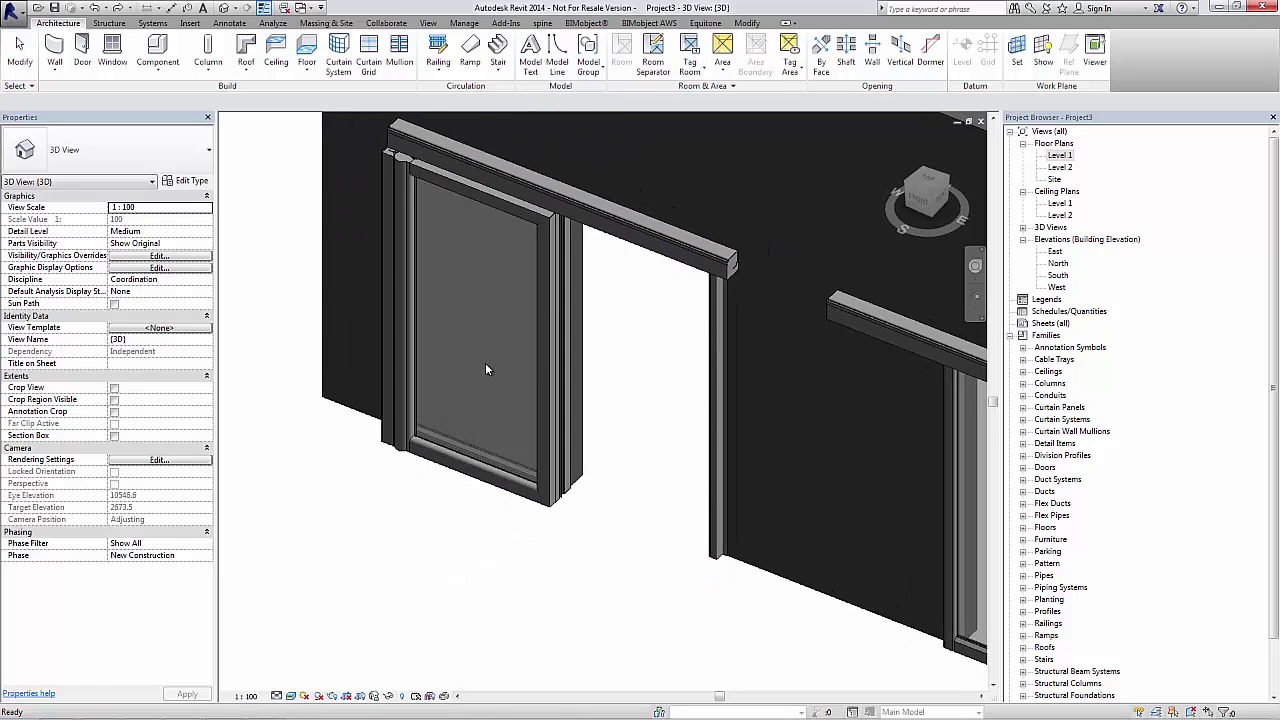
pyautogui.keyDown('shift'); pyautogui.moveTo(531, 350); pyautogui.dragTo(538, 461, button='middle'); pyautogui.keyUp('shift')
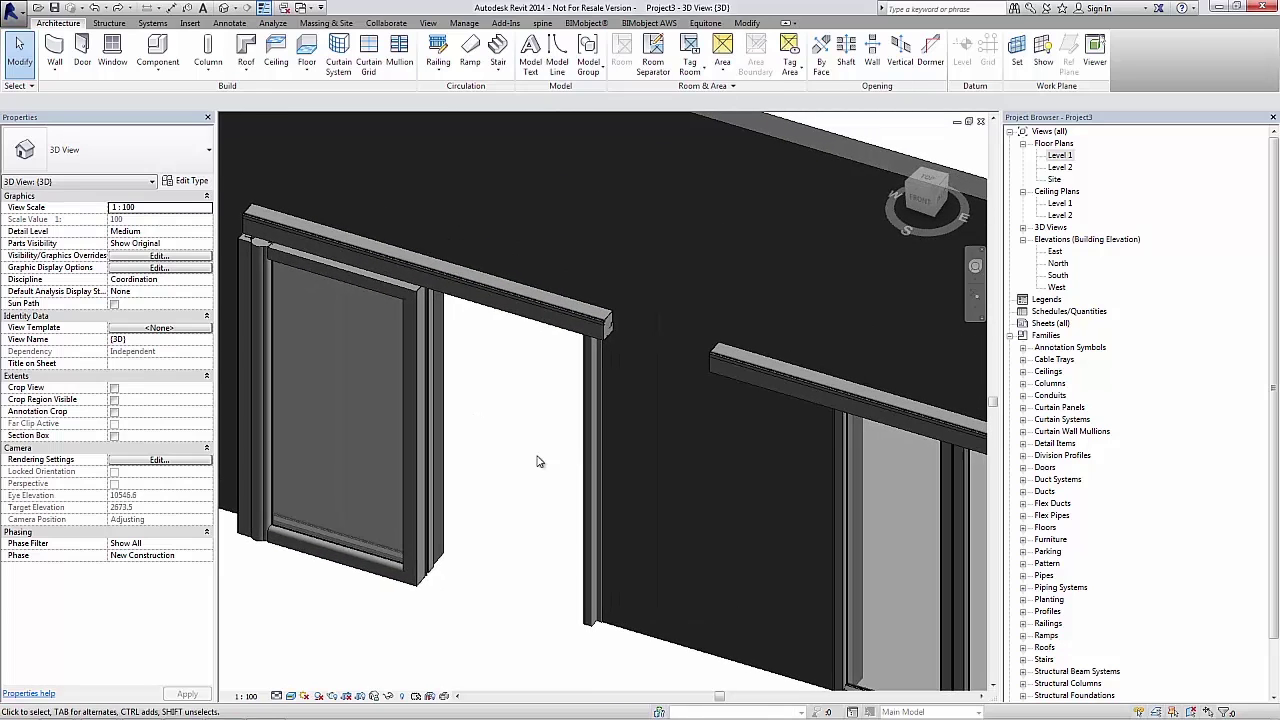
pyautogui.keyDown('shift'); pyautogui.moveTo(692, 567); pyautogui.dragTo(564, 485, button='middle'); pyautogui.keyUp('shift')
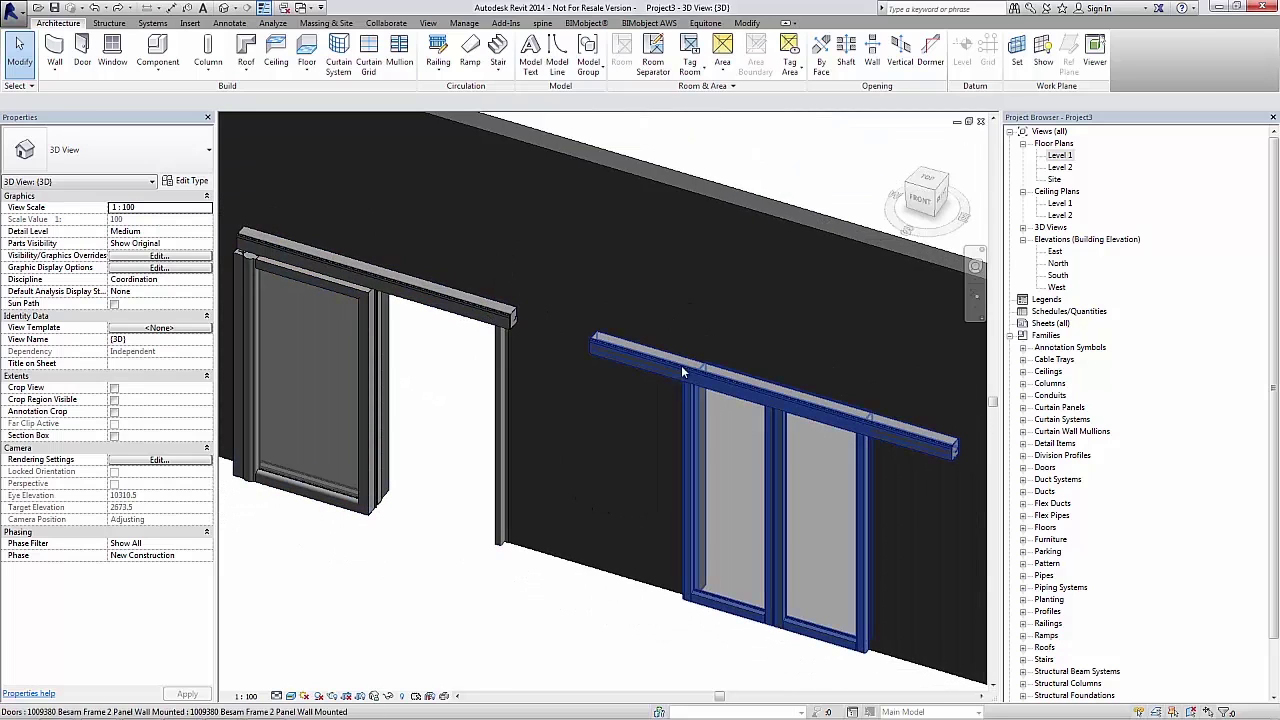
# Enable Door Open on the Besam Frame 2 Panel sliding door so its glass leaves slide apart
pyautogui.click(709, 380)
pyautogui.moveTo(728, 550); pyautogui.dragTo(573, 505, button='middle')
pyautogui.scroll(2, 620, 475)
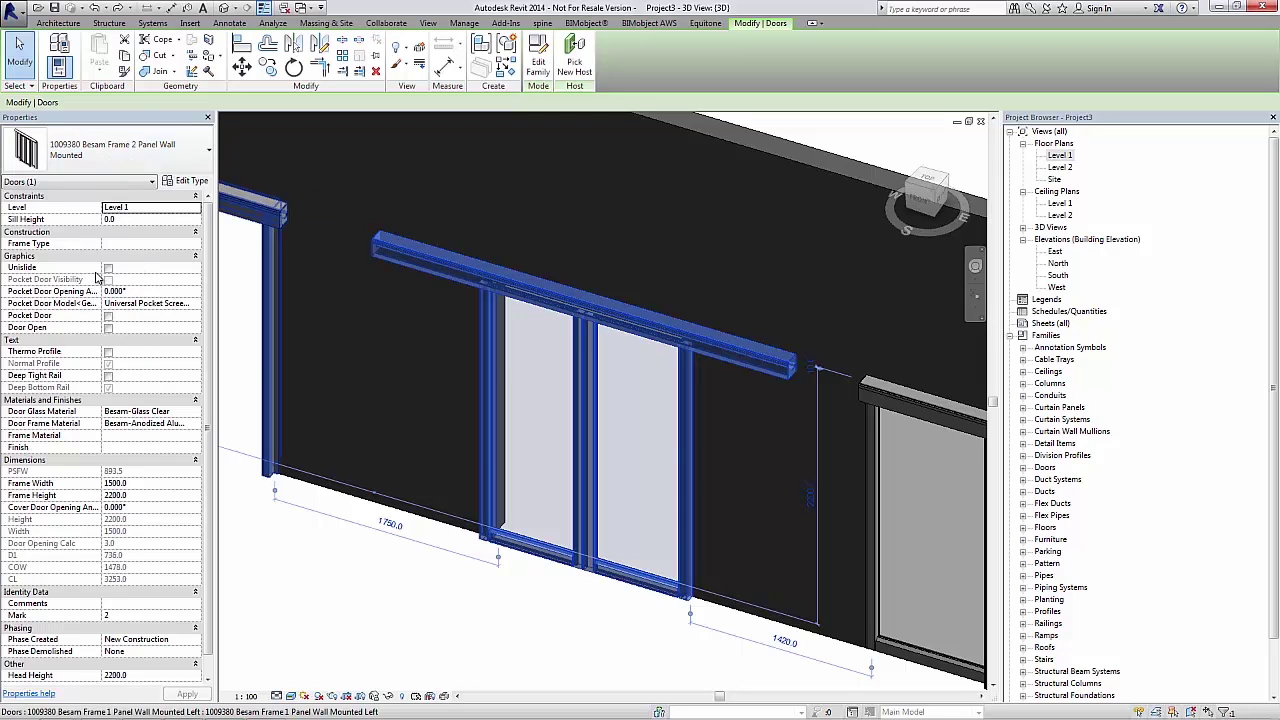
pyautogui.click(108, 328)
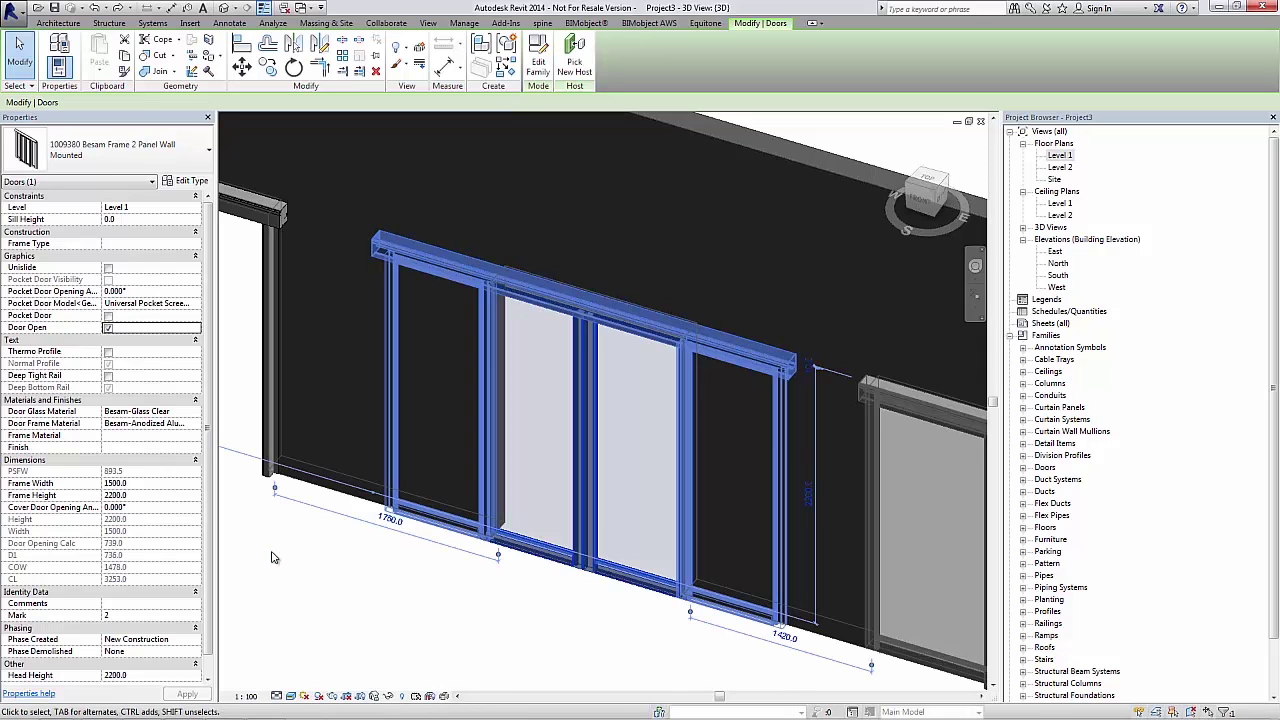
pyautogui.click(416, 589)
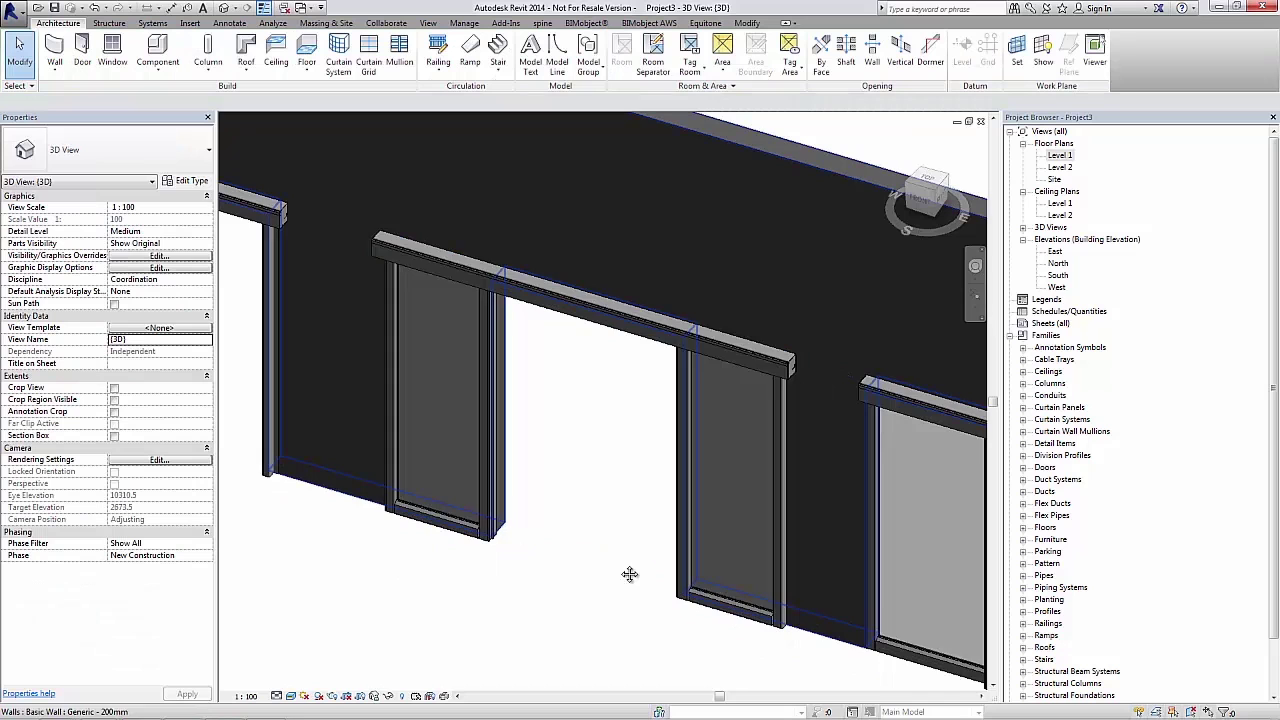
pyautogui.keyDown('shift'); pyautogui.moveTo(629, 571); pyautogui.dragTo(574, 464, button='middle'); pyautogui.keyUp('shift')
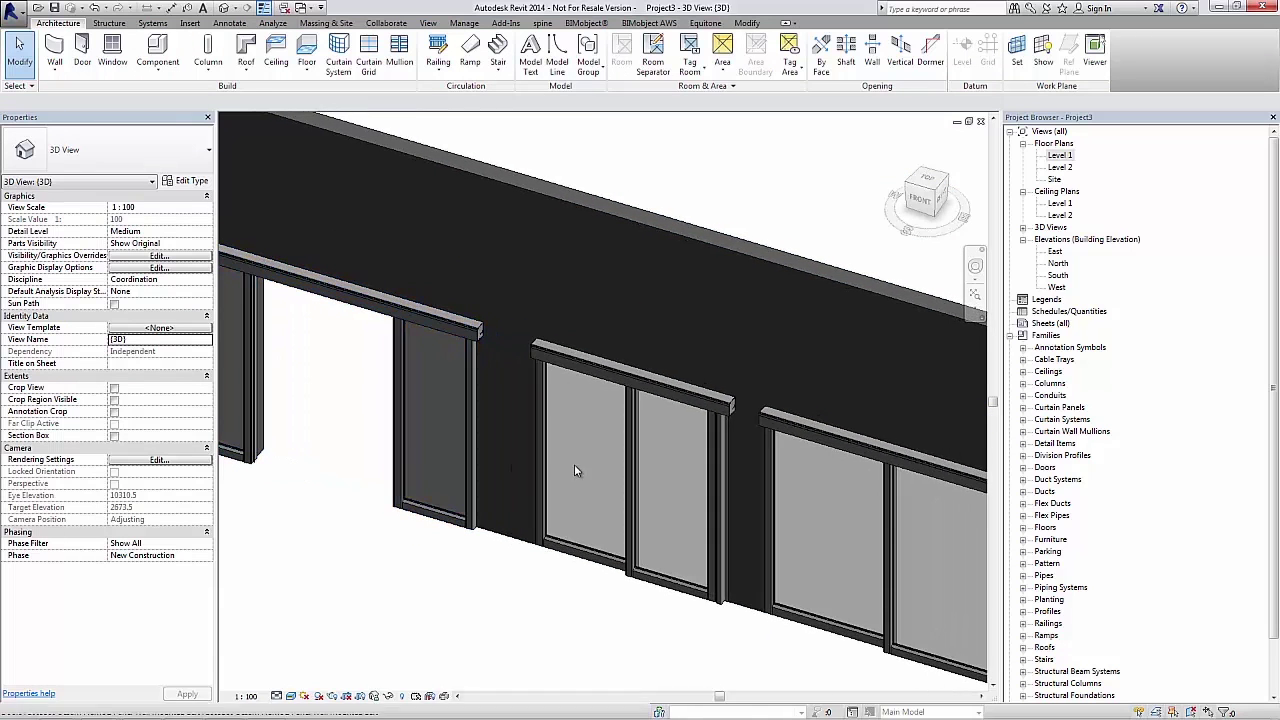
pyautogui.click(675, 397)
pyautogui.moveTo(633, 497); pyautogui.dragTo(521, 455, button='middle')
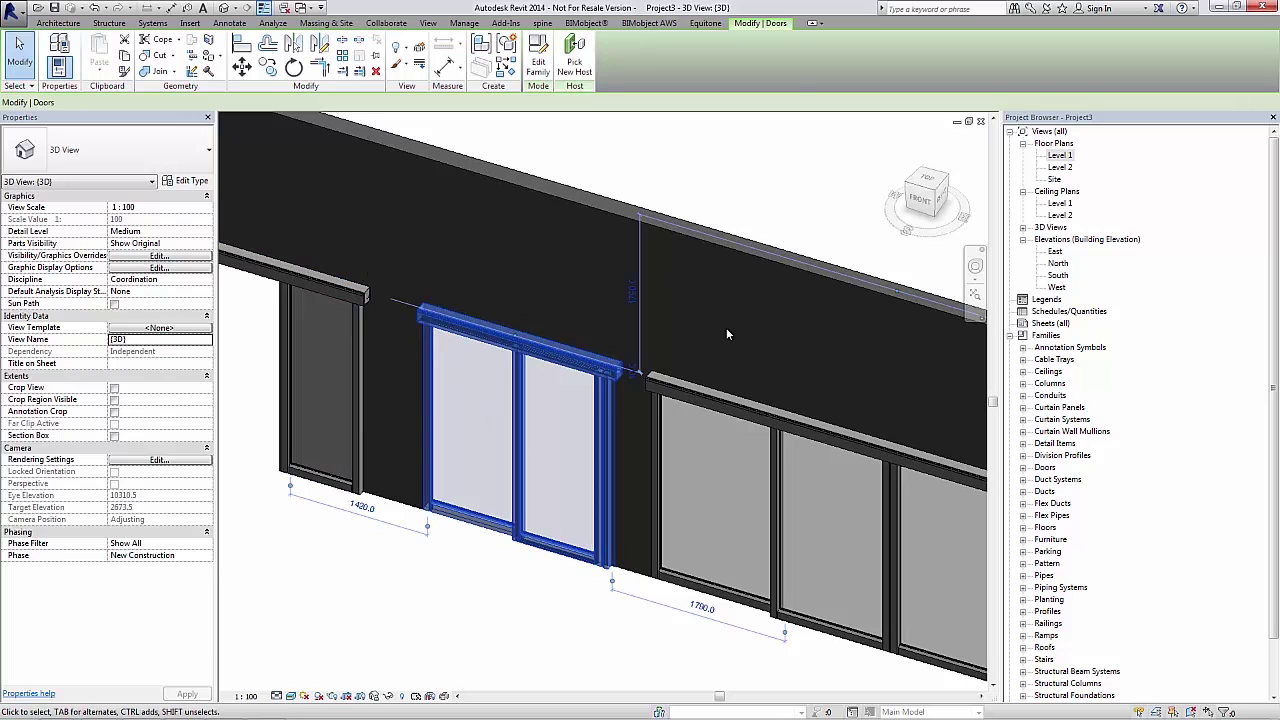
pyautogui.moveTo(776, 354); pyautogui.dragTo(612, 323, button='middle')
pyautogui.click(610, 356)
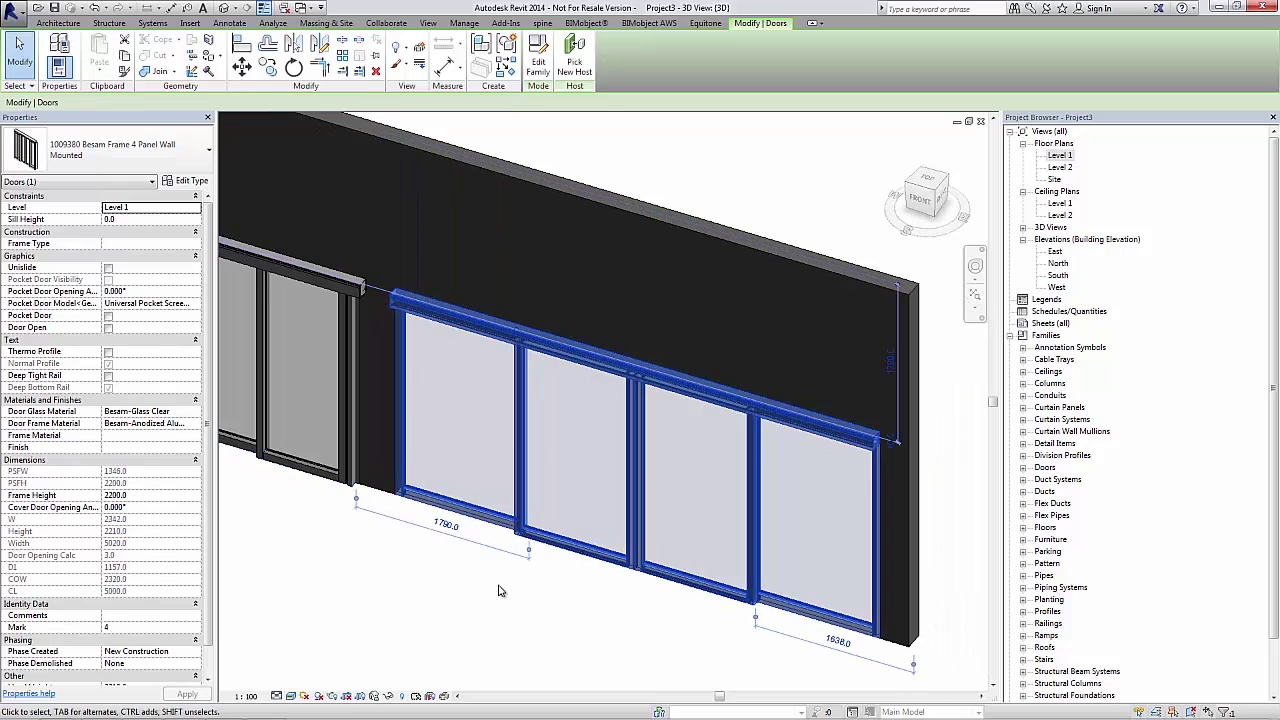
pyautogui.click(310, 540)
pyautogui.scroll(-4, 310, 540)
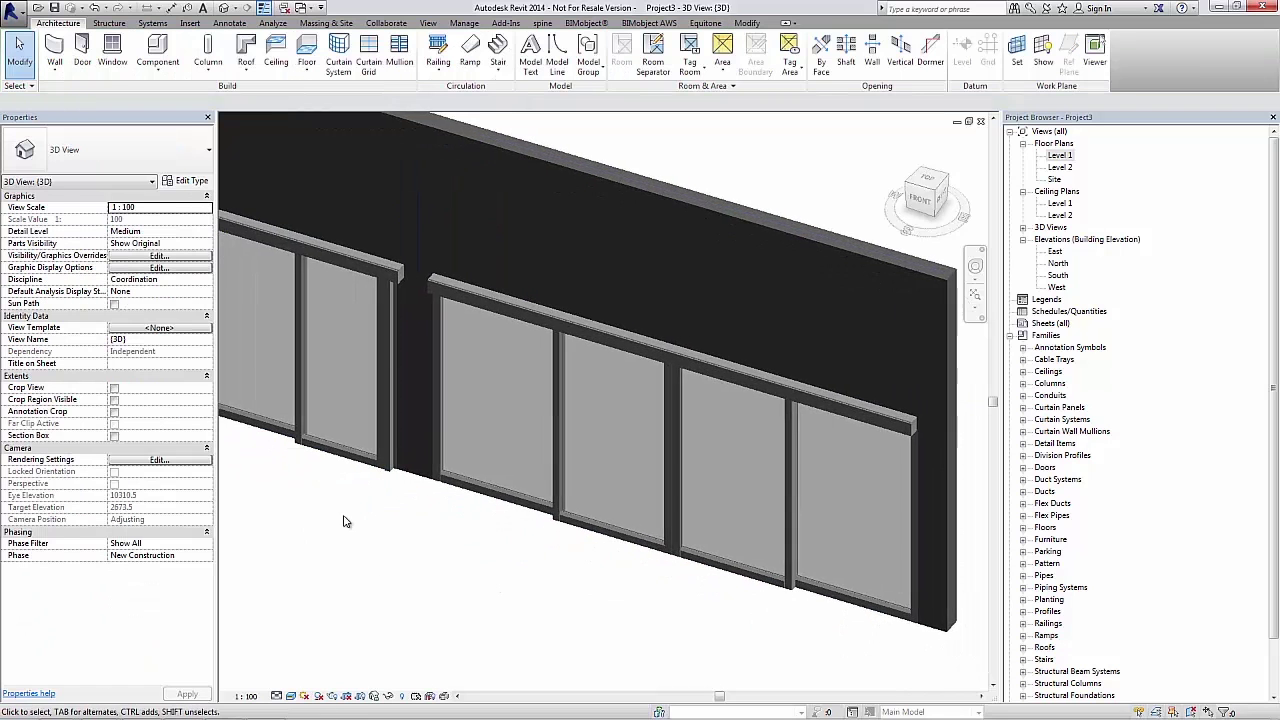
pyautogui.scroll(6, 785, 381)
pyautogui.scroll(5, 589, 354)
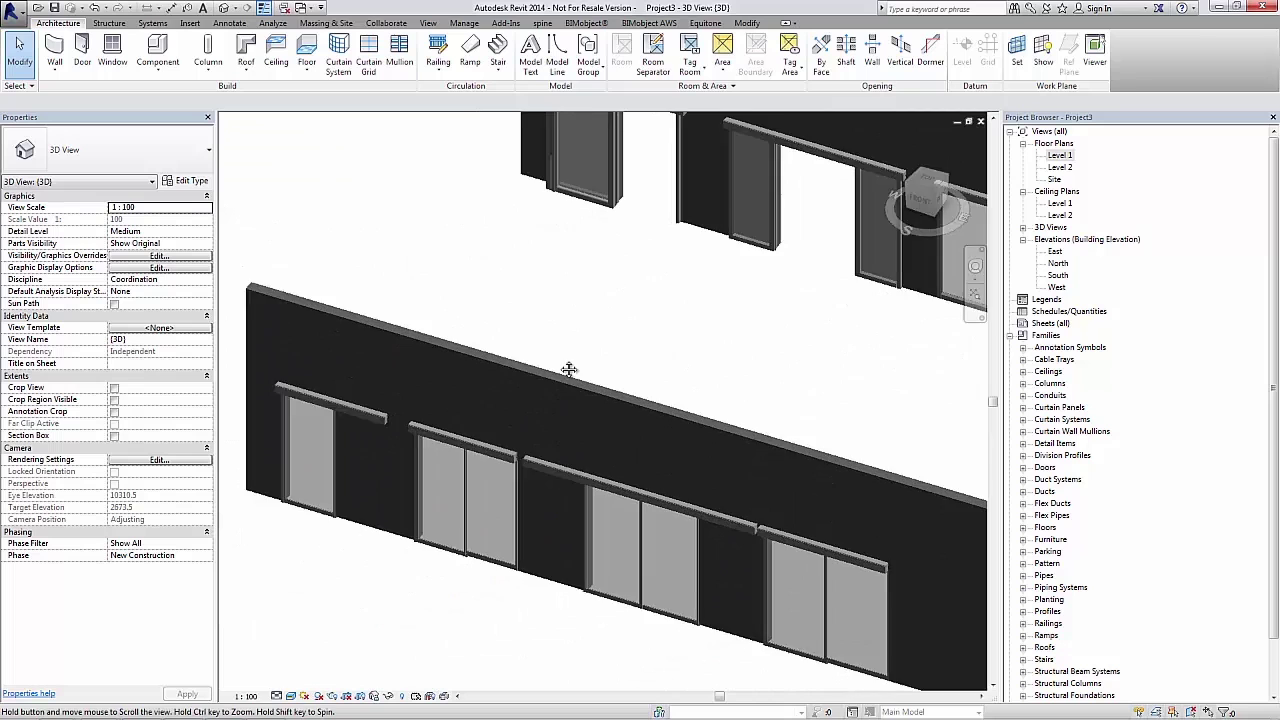
pyautogui.scroll(-2, 662, 405)
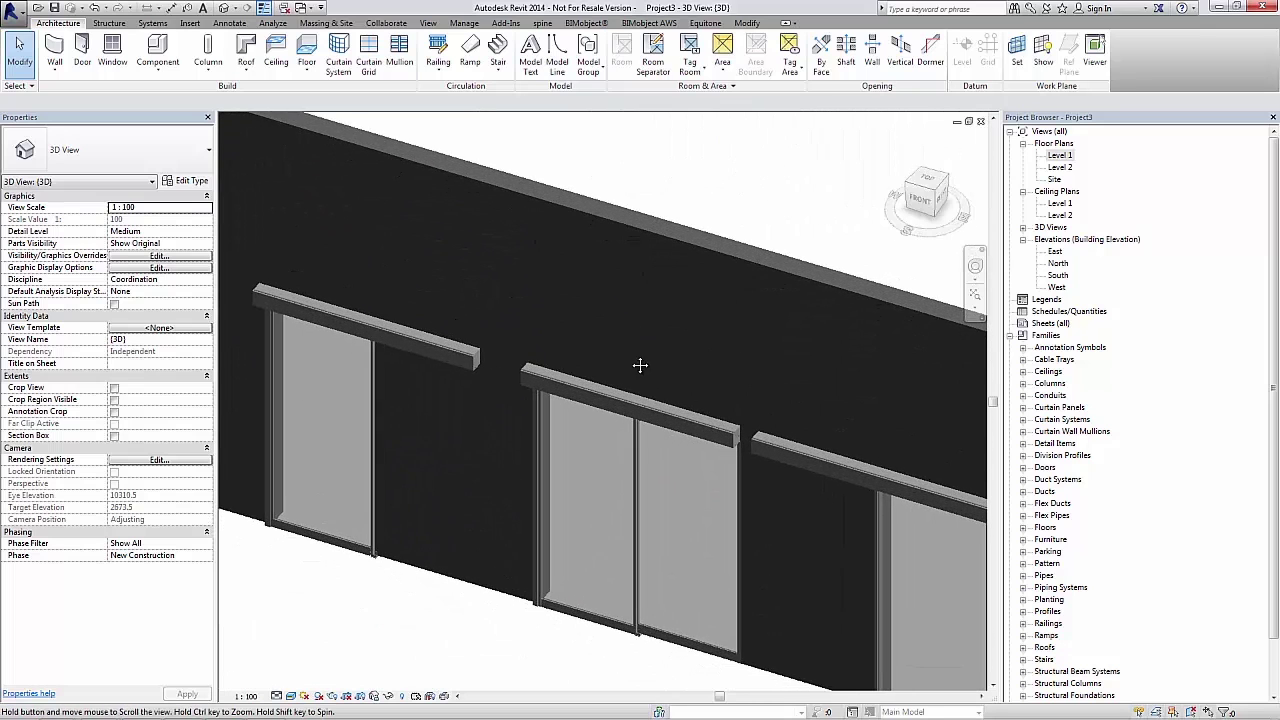
# Enable the L70 option on the Besam ADS Slim 2 Panel door
pyautogui.scroll(2, 592, 292)
pyautogui.moveTo(511, 418); pyautogui.dragTo(486, 388, button='middle')
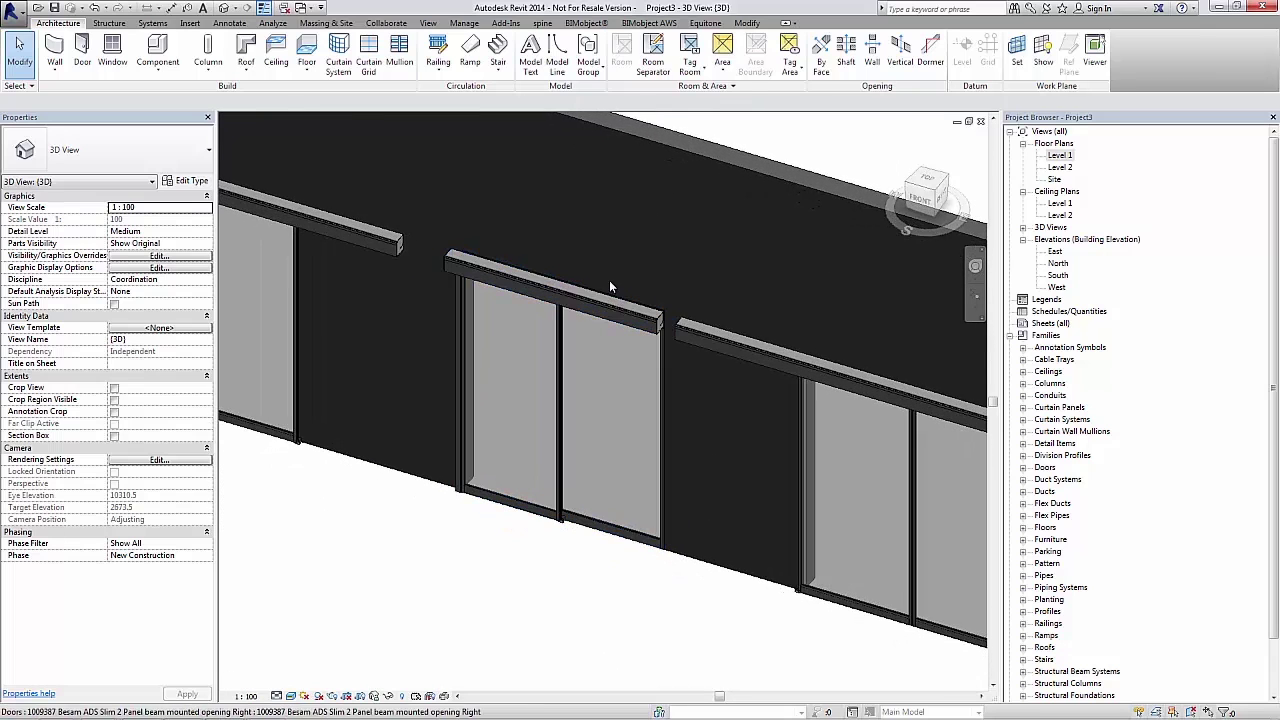
pyautogui.click(580, 294)
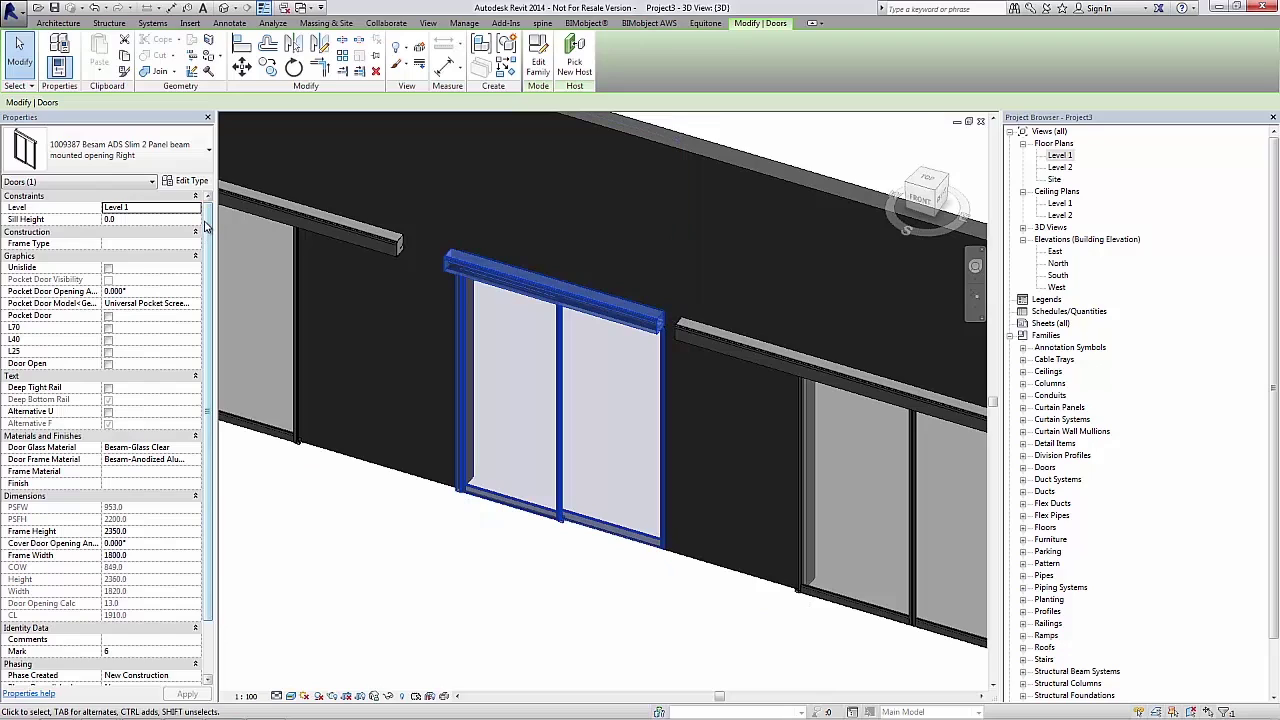
pyautogui.moveTo(205, 226); pyautogui.dragTo(211, 286)
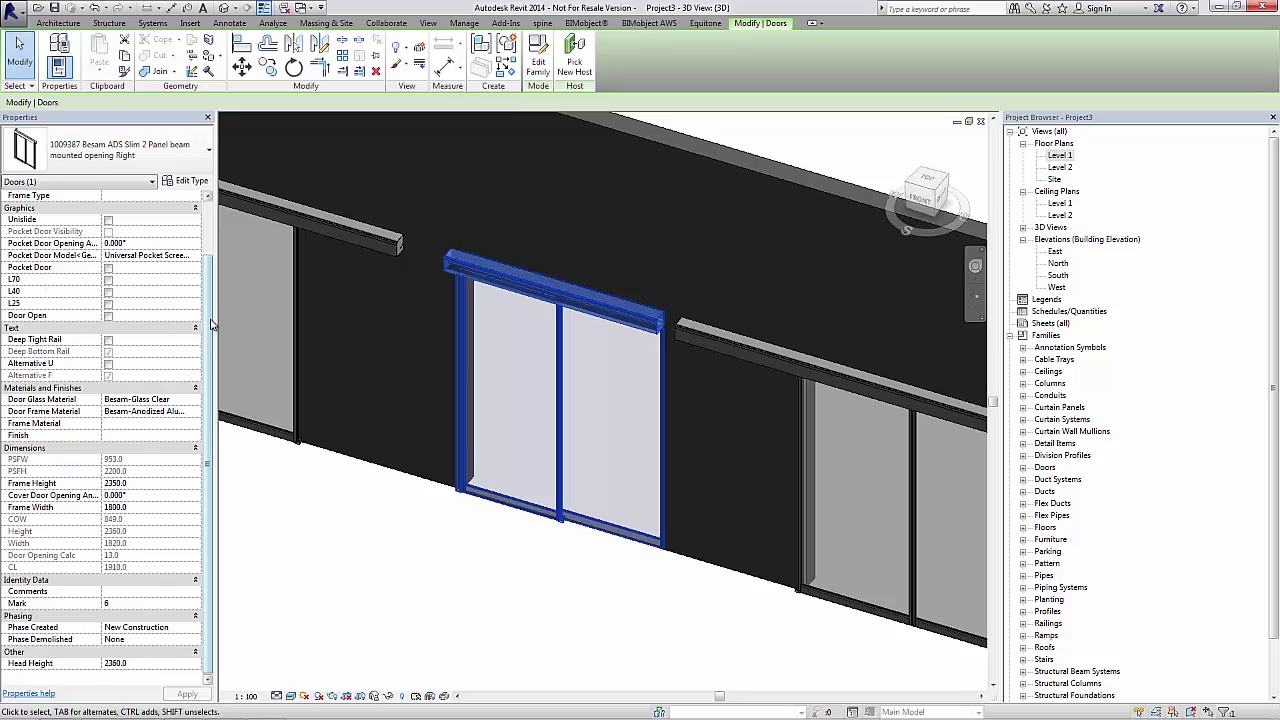
pyautogui.scroll(1, 211, 320)
pyautogui.scroll(2, 205, 308)
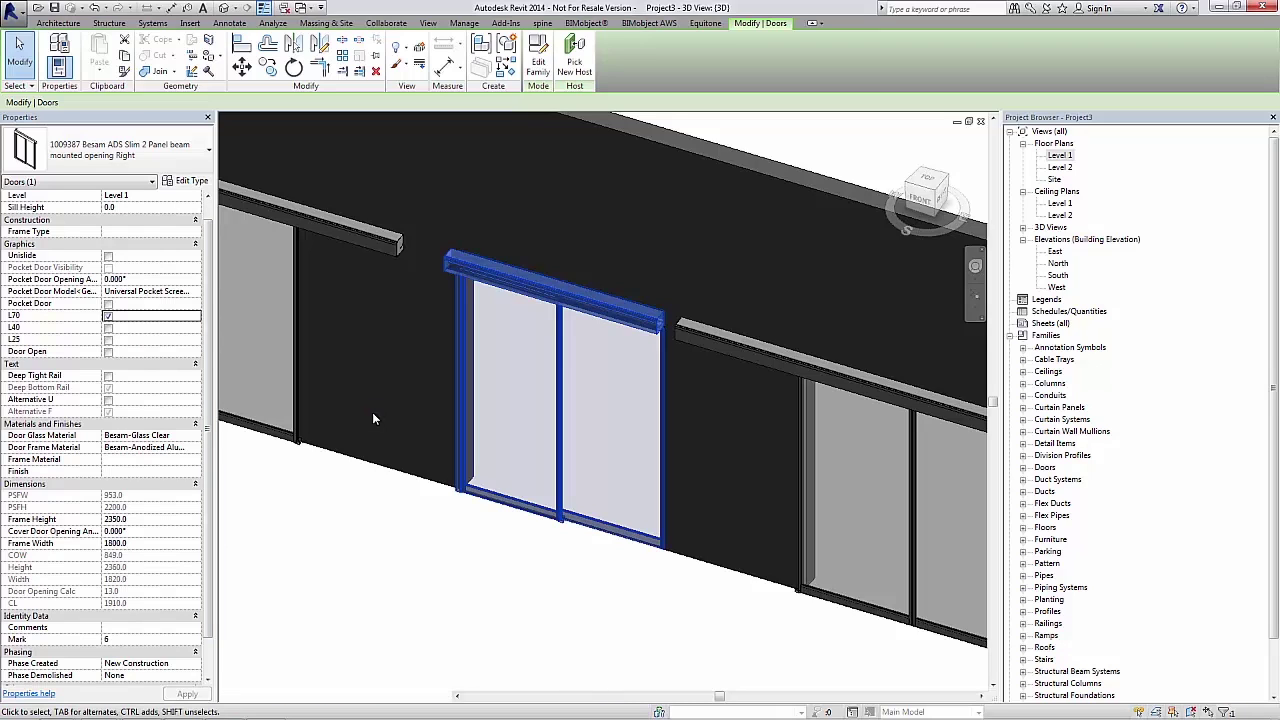
pyautogui.click(546, 619)
# Enable Door Open on the slim door so one leaf slides aside
pyautogui.moveTo(523, 543); pyautogui.dragTo(538, 480, button='middle')
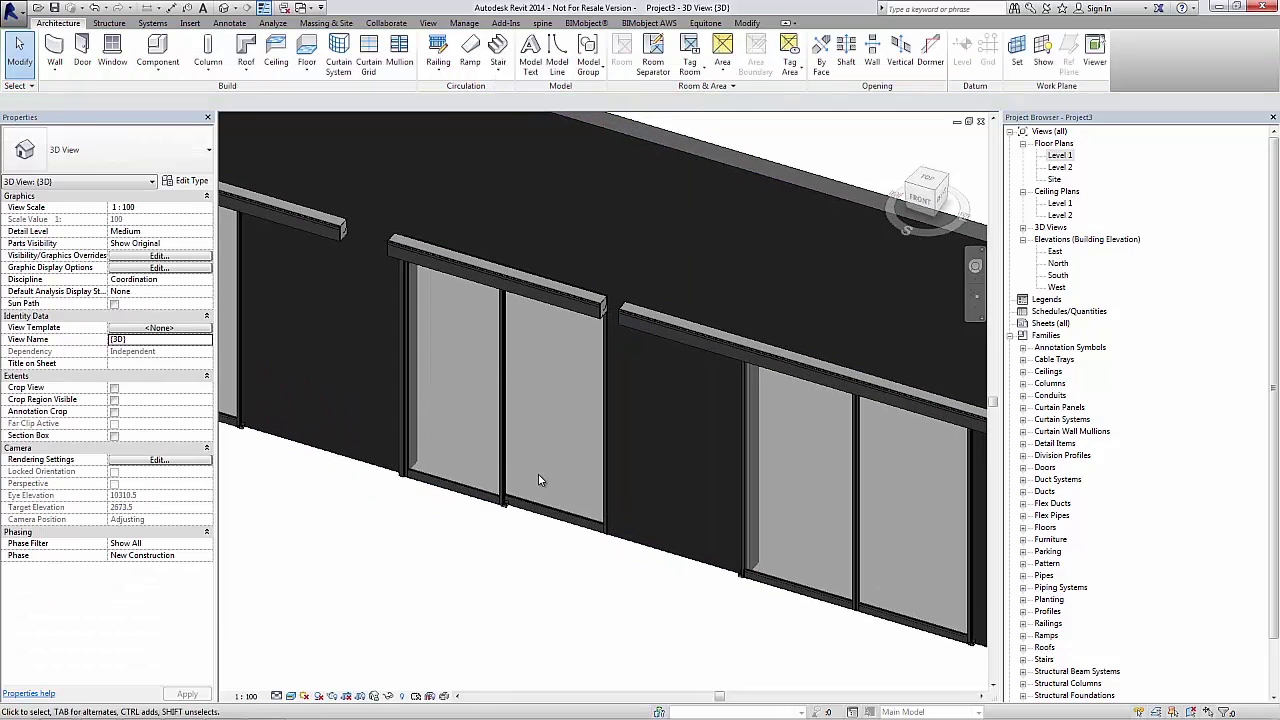
pyautogui.click(533, 293)
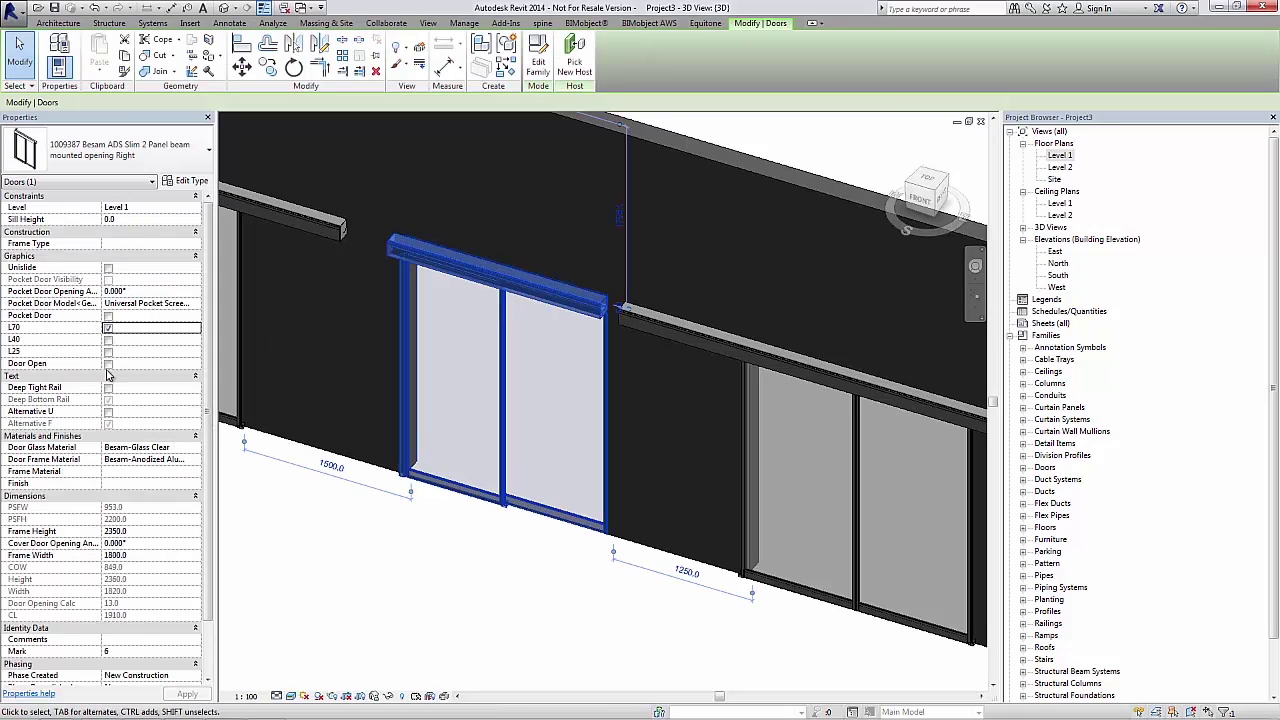
pyautogui.click(108, 365)
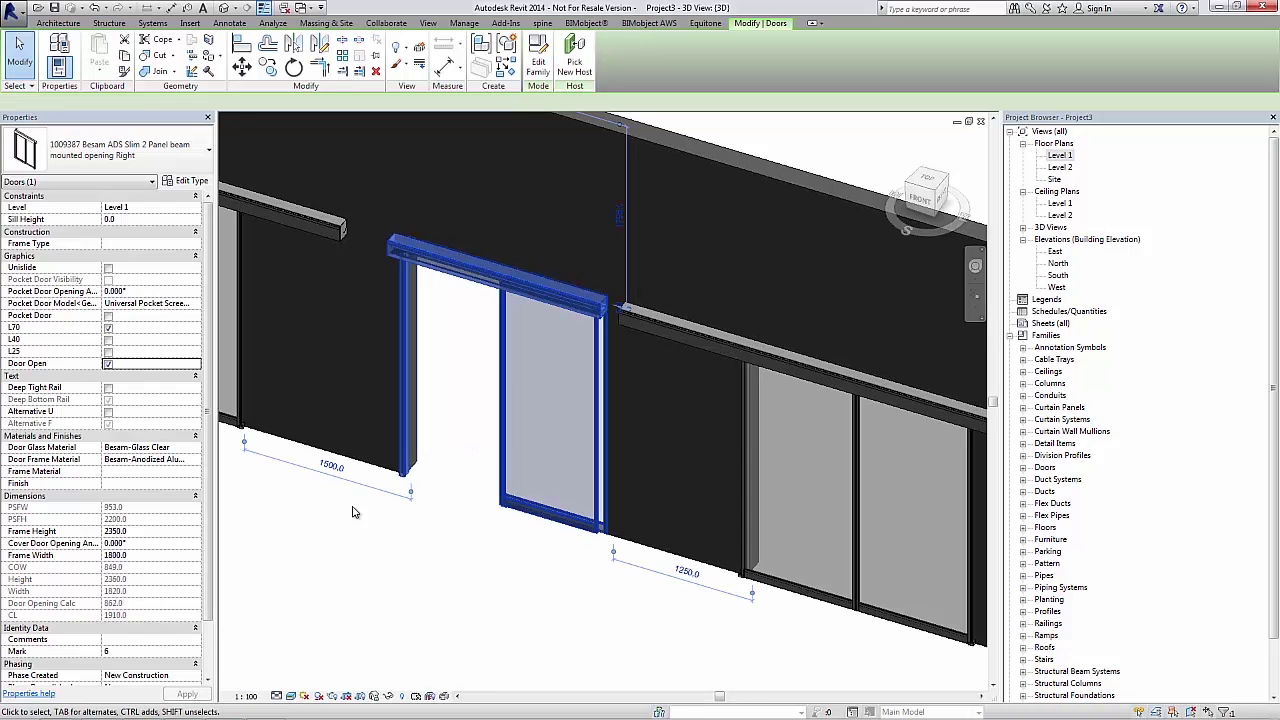
pyautogui.click(480, 548)
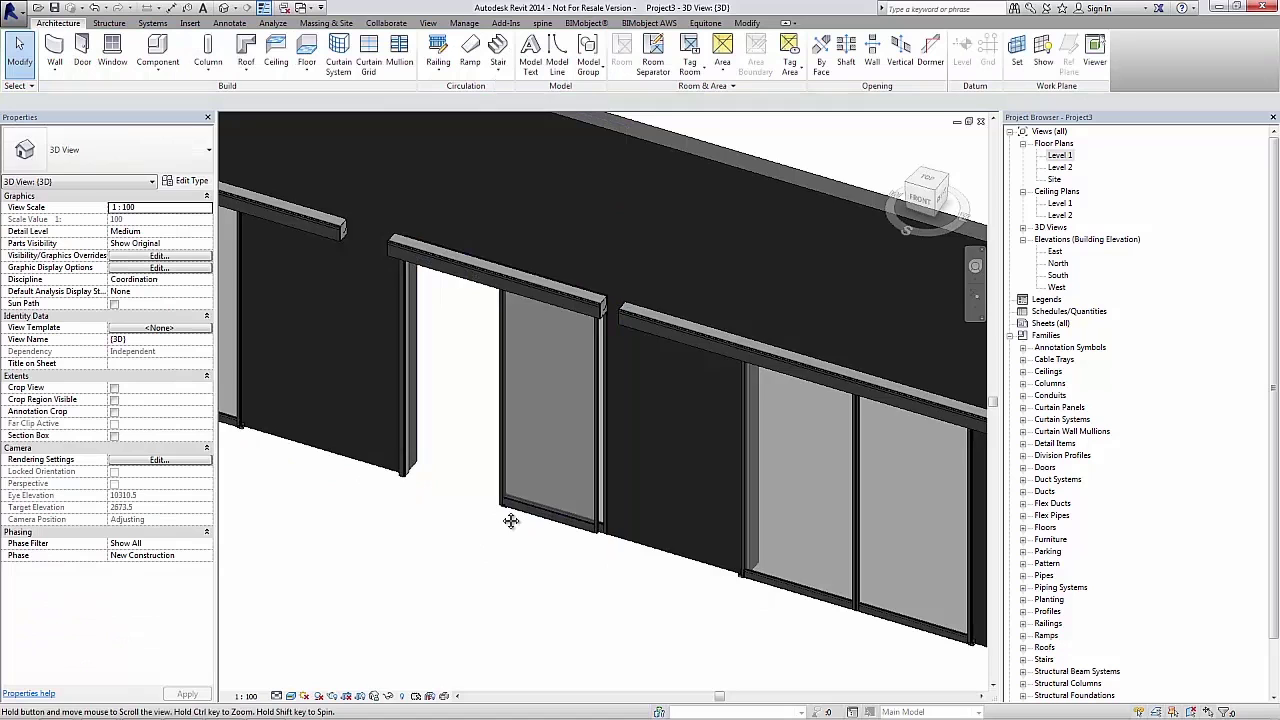
pyautogui.keyDown('shift'); pyautogui.moveTo(509, 520); pyautogui.dragTo(420, 614, button='middle'); pyautogui.keyUp('shift')
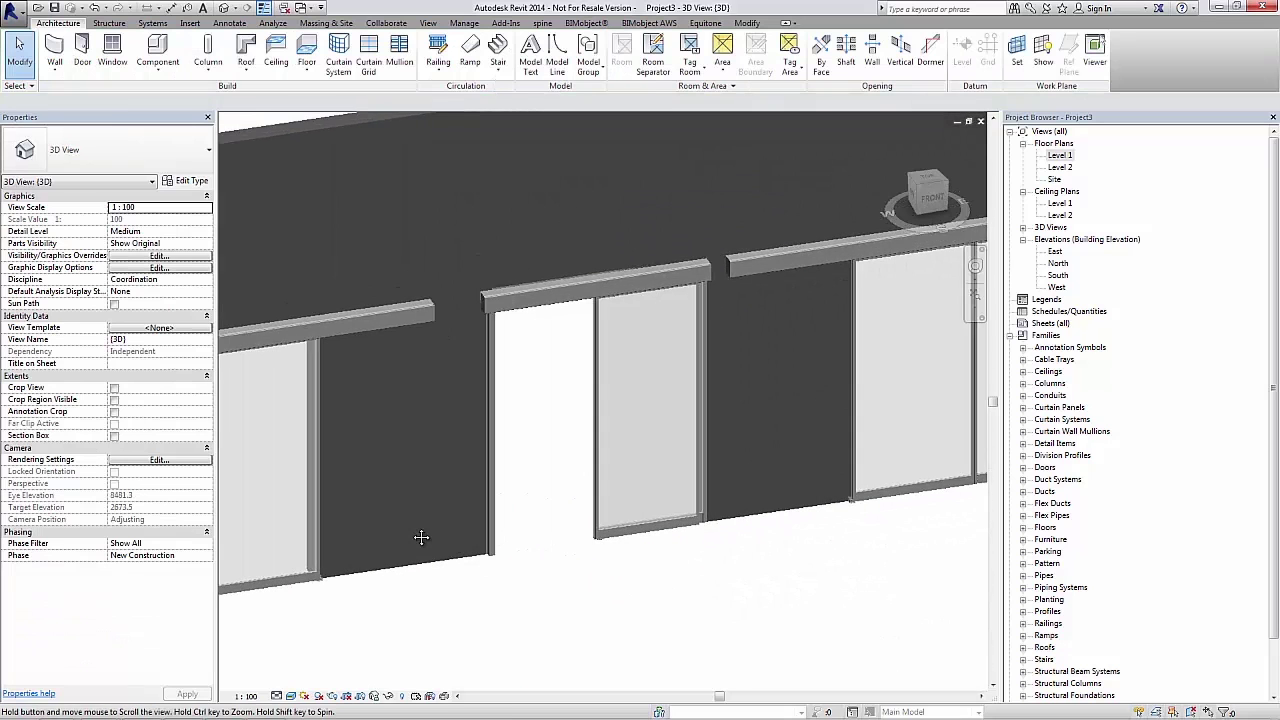
pyautogui.click(566, 296)
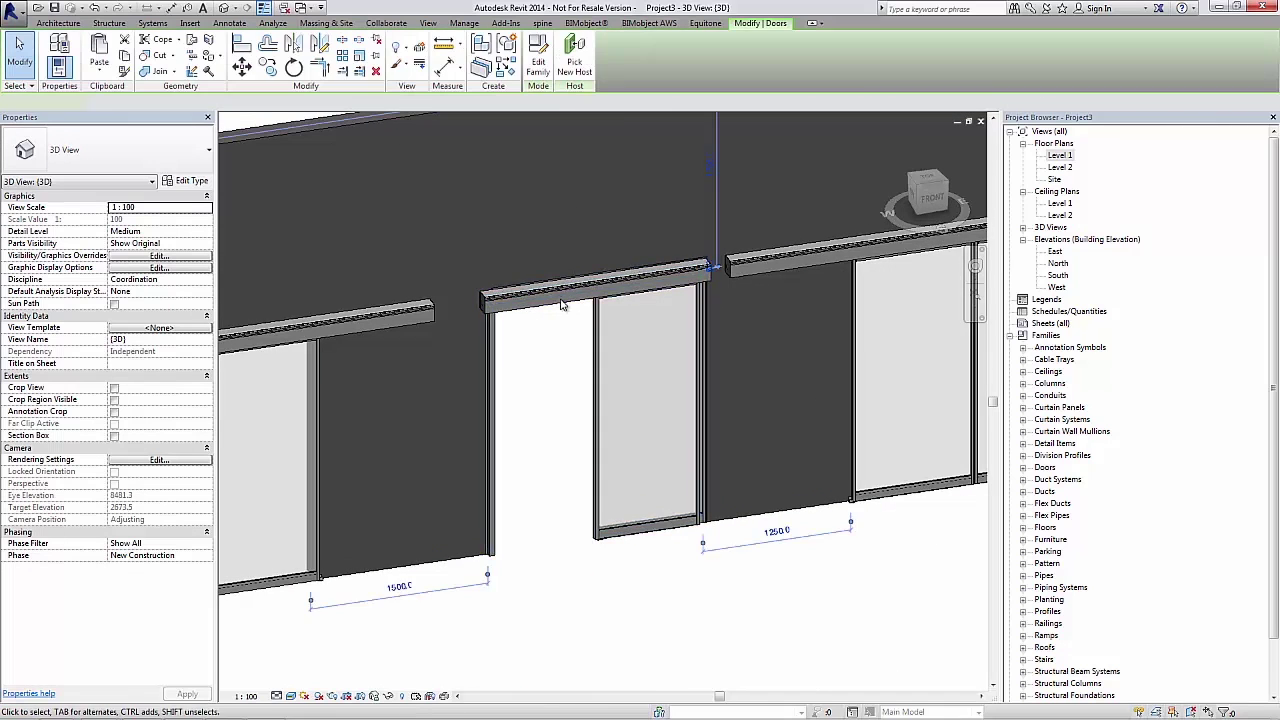
pyautogui.scroll(5, 565, 300)
pyautogui.moveTo(564, 326); pyautogui.dragTo(534, 491, button='middle')
pyautogui.scroll(-5, 557, 376)
pyautogui.moveTo(557, 376); pyautogui.dragTo(190, 280, button='middle')
pyautogui.scroll(-2, 482, 409)
pyautogui.scroll(-3, 482, 409)
pyautogui.moveTo(372, 565); pyautogui.dragTo(766, 329, button='middle')
pyautogui.scroll(2, 683, 389)
pyautogui.scroll(5, 680, 586)
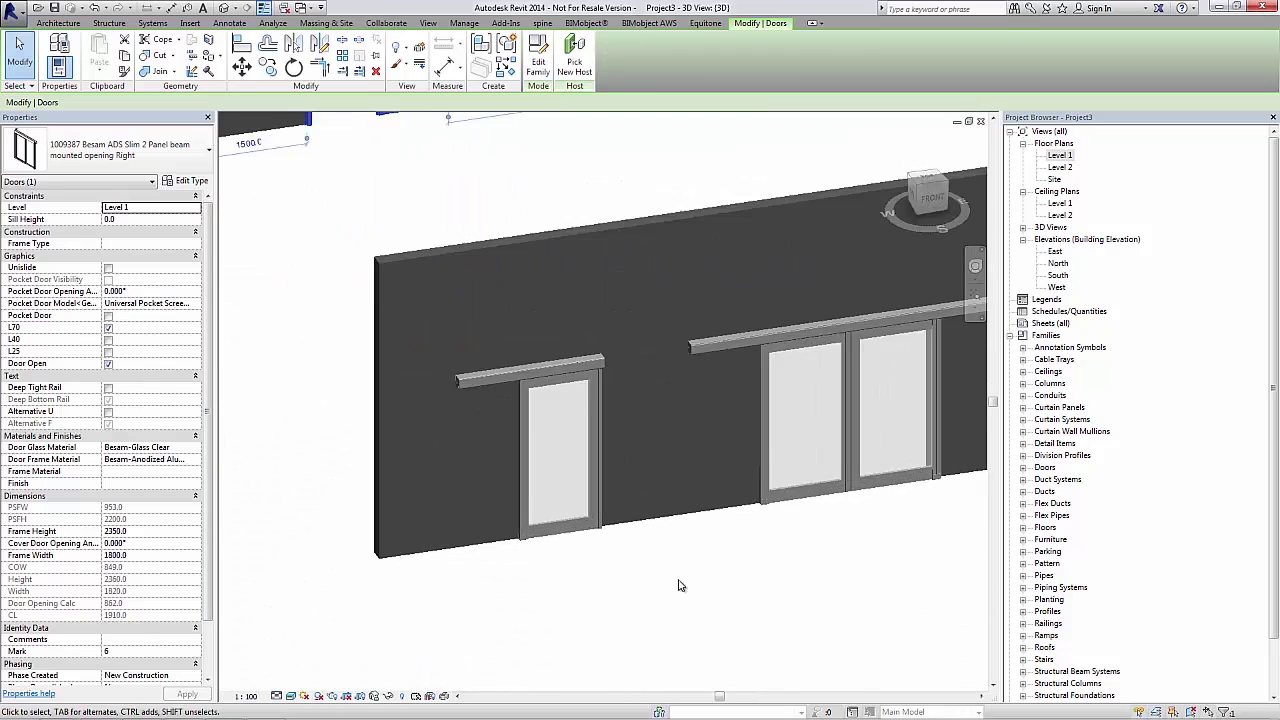
pyautogui.press('Escape')
pyautogui.scroll(2, 667, 624)
pyautogui.scroll(1, 667, 624)
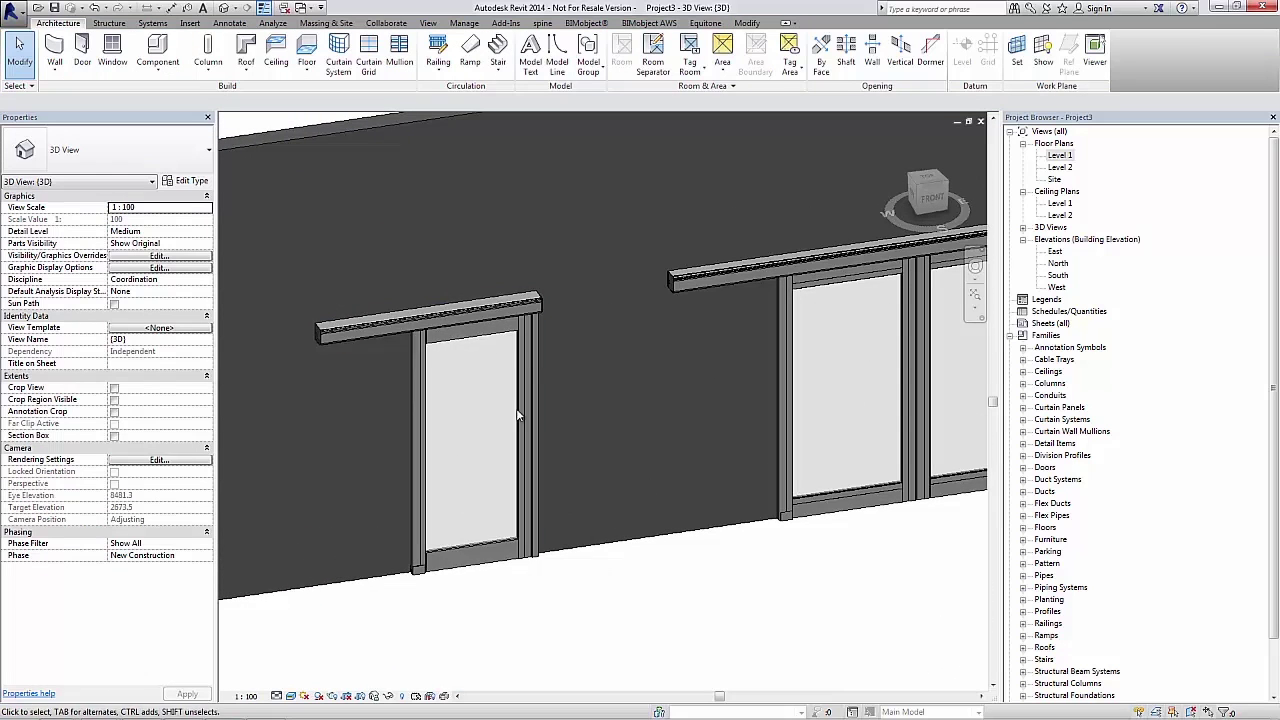
# Open the ADS BP 1 Dr L WM door's type properties and follow its Technical description link
pyautogui.click(482, 319)
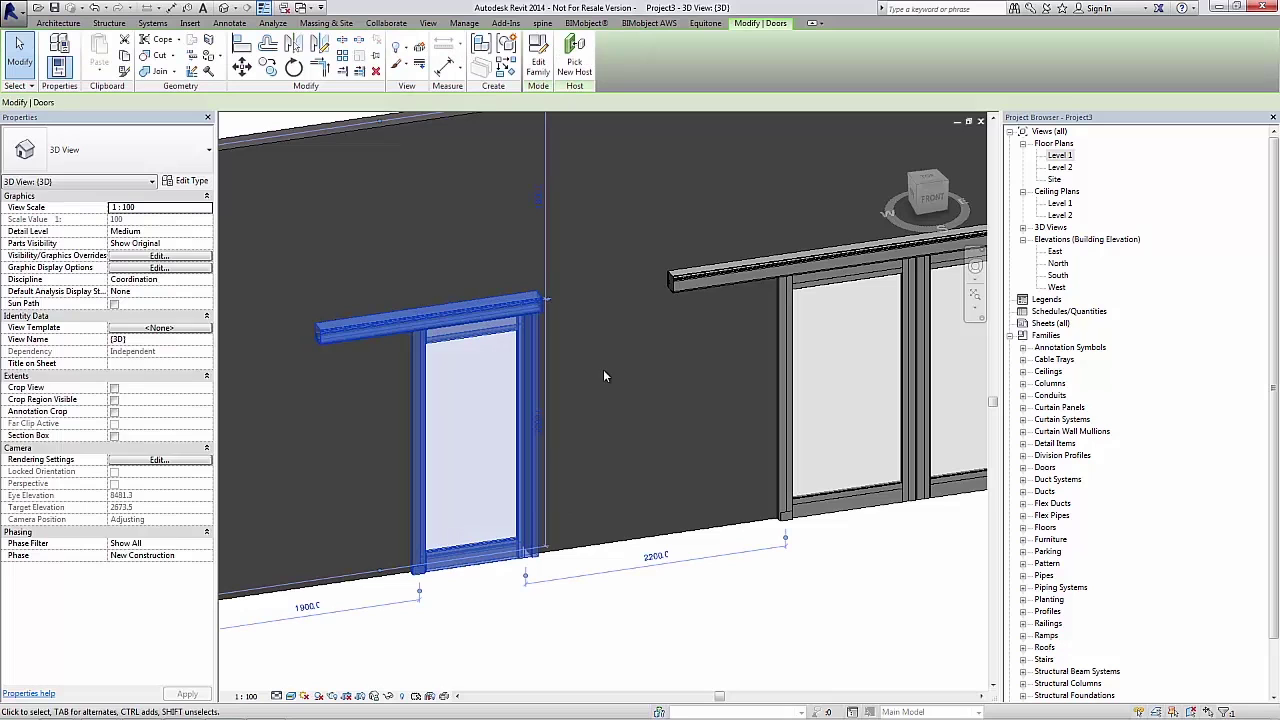
pyautogui.click(205, 183)
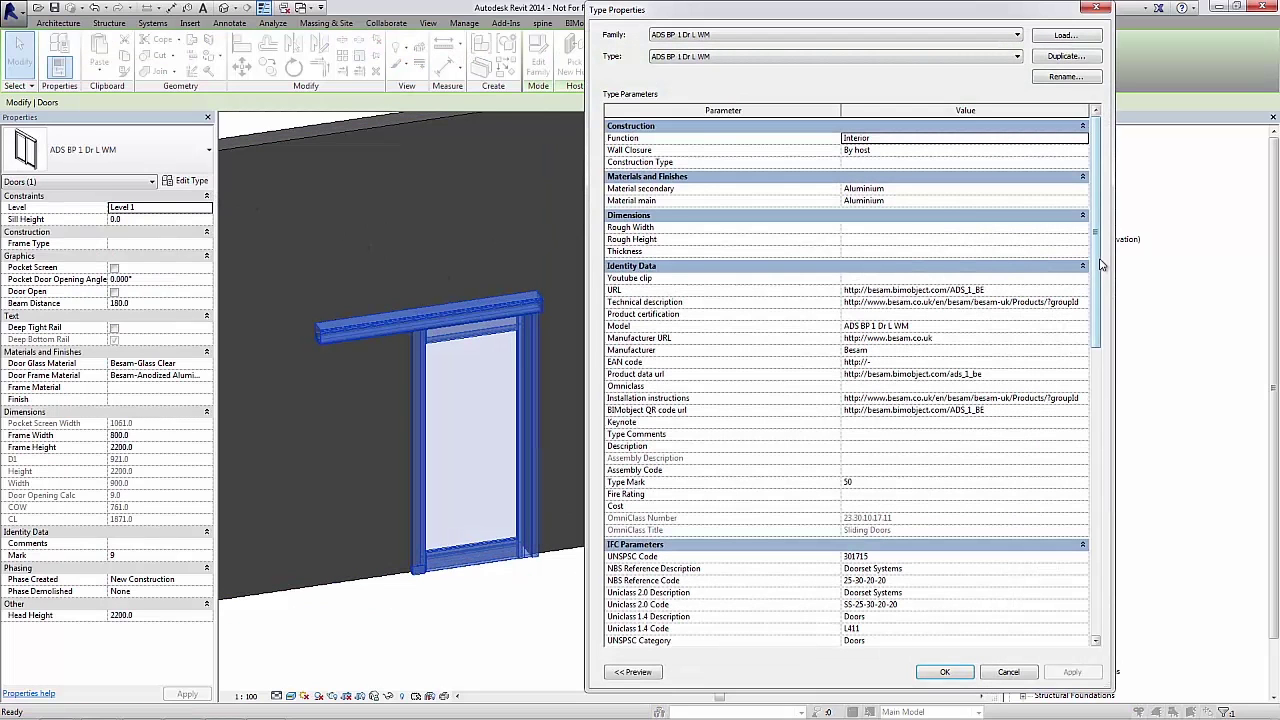
pyautogui.moveTo(1095, 217)
pyautogui.mouseDown()
pyautogui.moveTo(1100, 462)
pyautogui.moveTo(1087, 210)
pyautogui.mouseUp()
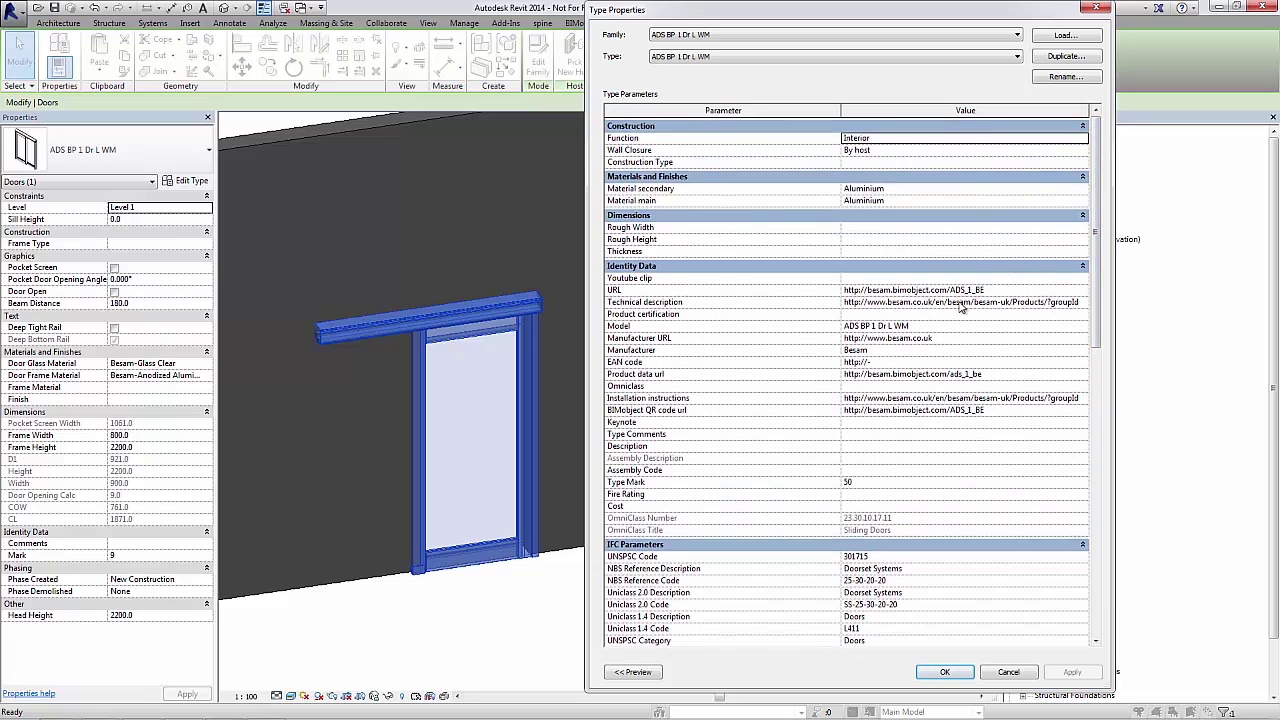
pyautogui.click(1087, 305)
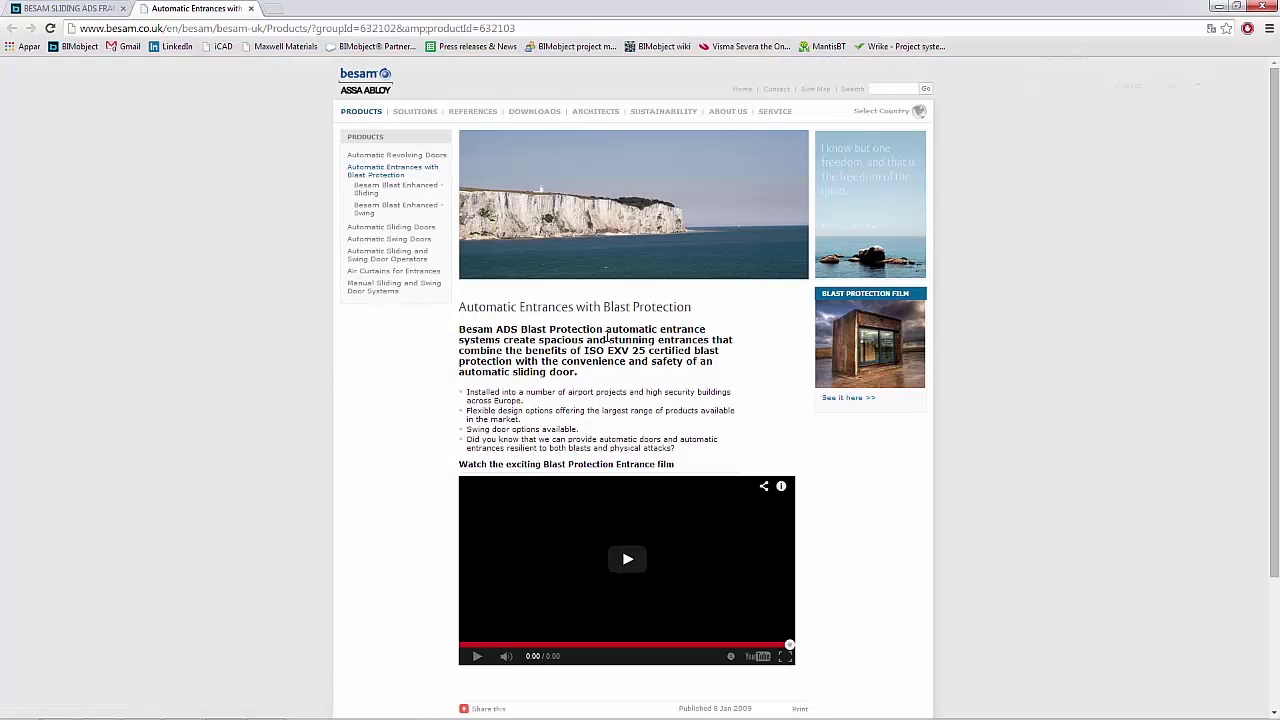
# Scroll the Besam blast-protection page, then go back to Revit's Type Properties dialog
pyautogui.scroll(-2, 837, 506)
pyautogui.scroll(2, 837, 511)
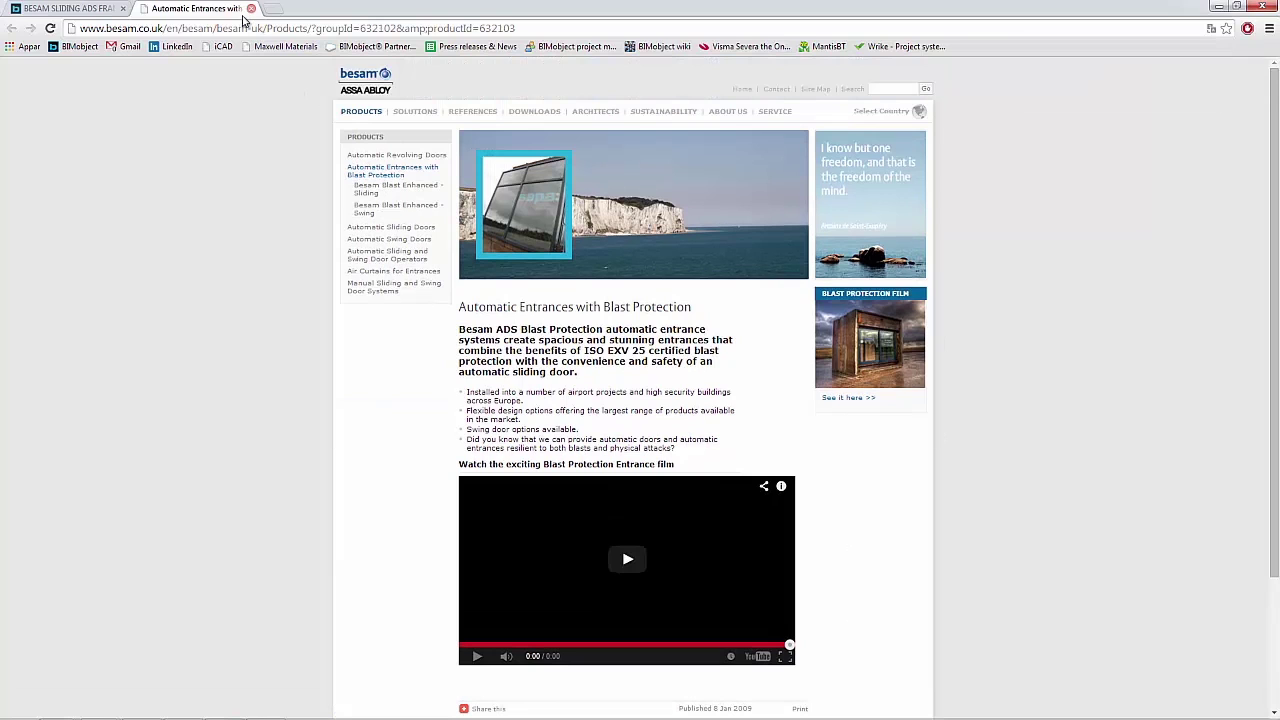
pyautogui.hotkey('alt', 'Tab')
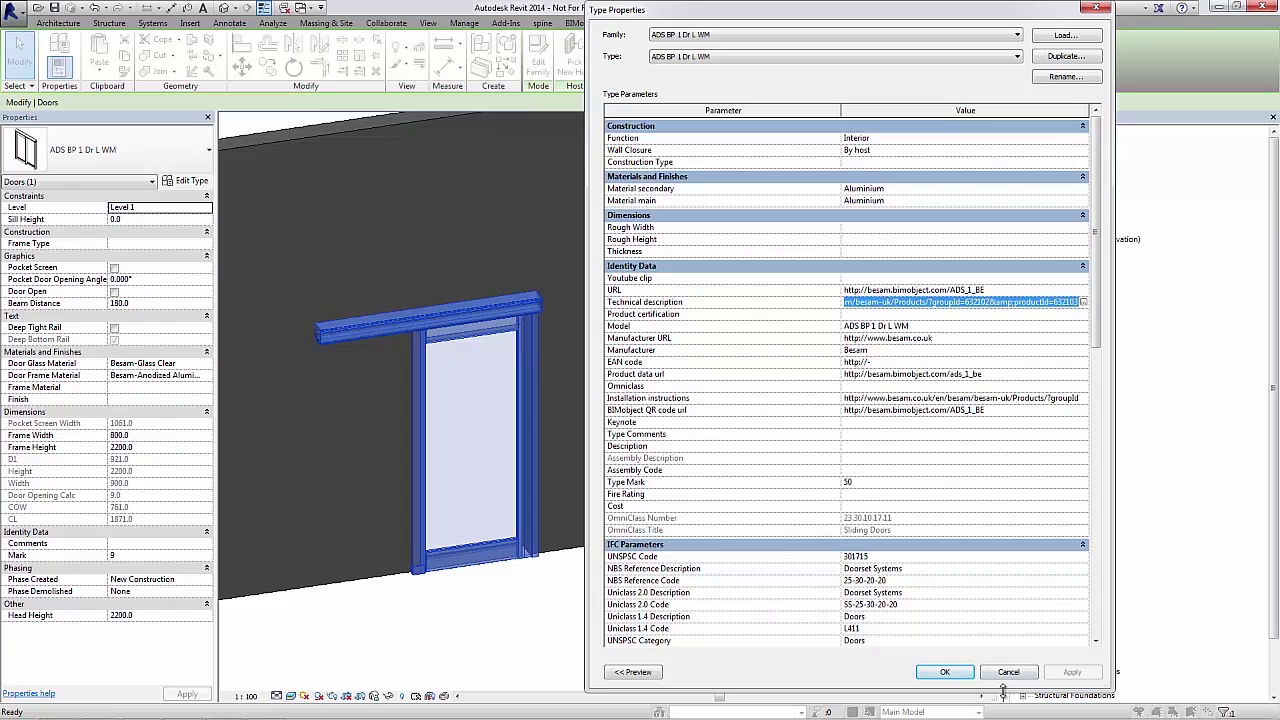
# Cancel Type Properties unchanged and review the type list for the two-panel blast-protection door
pyautogui.click(1008, 675)
pyautogui.scroll(3, 632, 497)
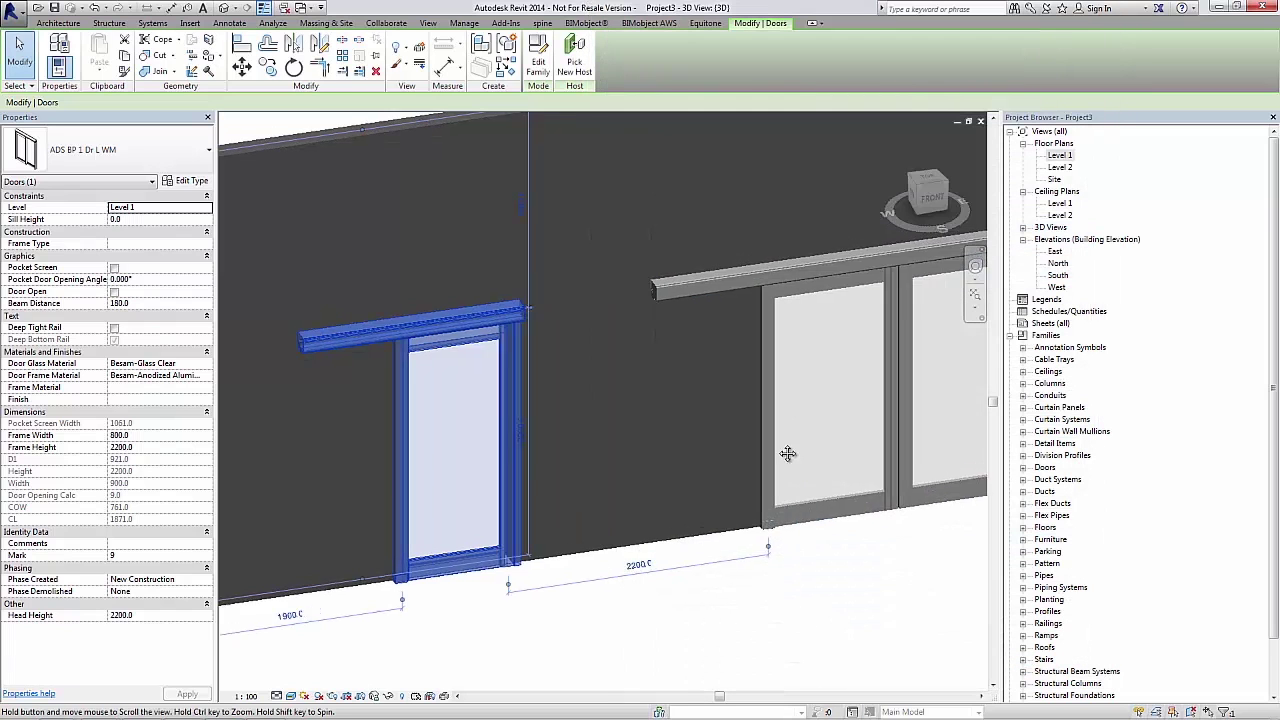
pyautogui.scroll(-4, 563, 511)
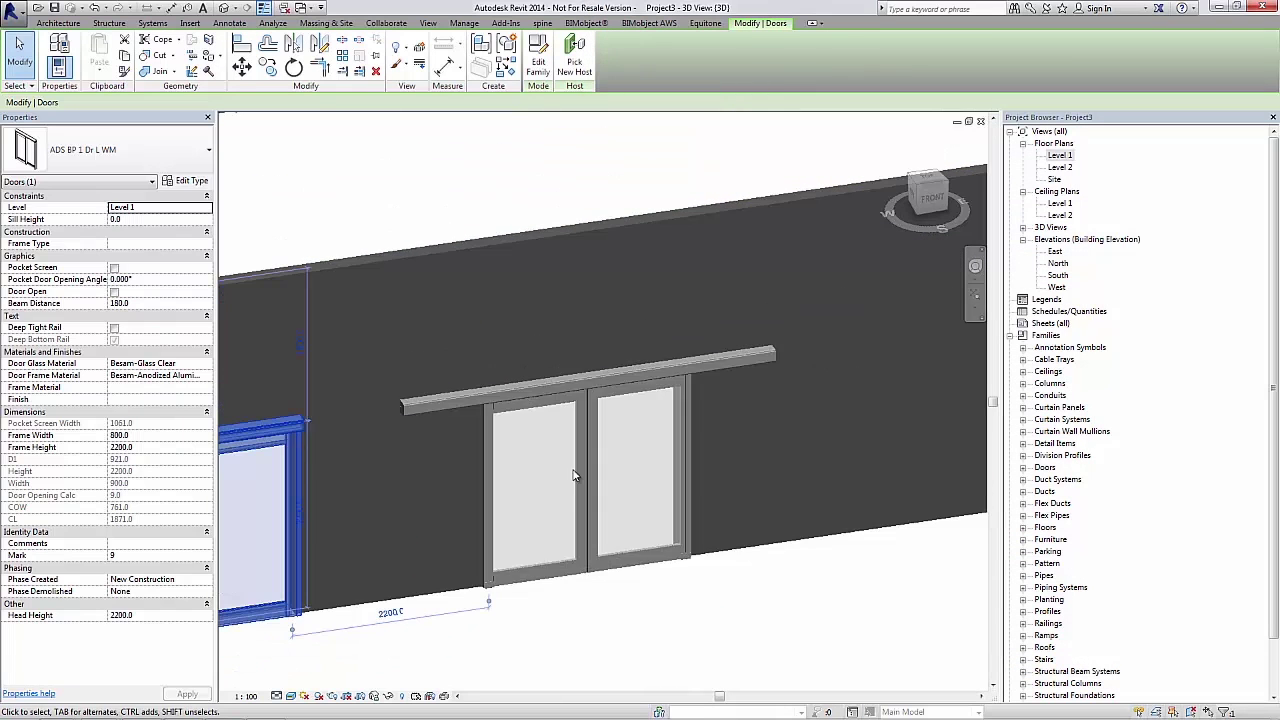
pyautogui.click(585, 461)
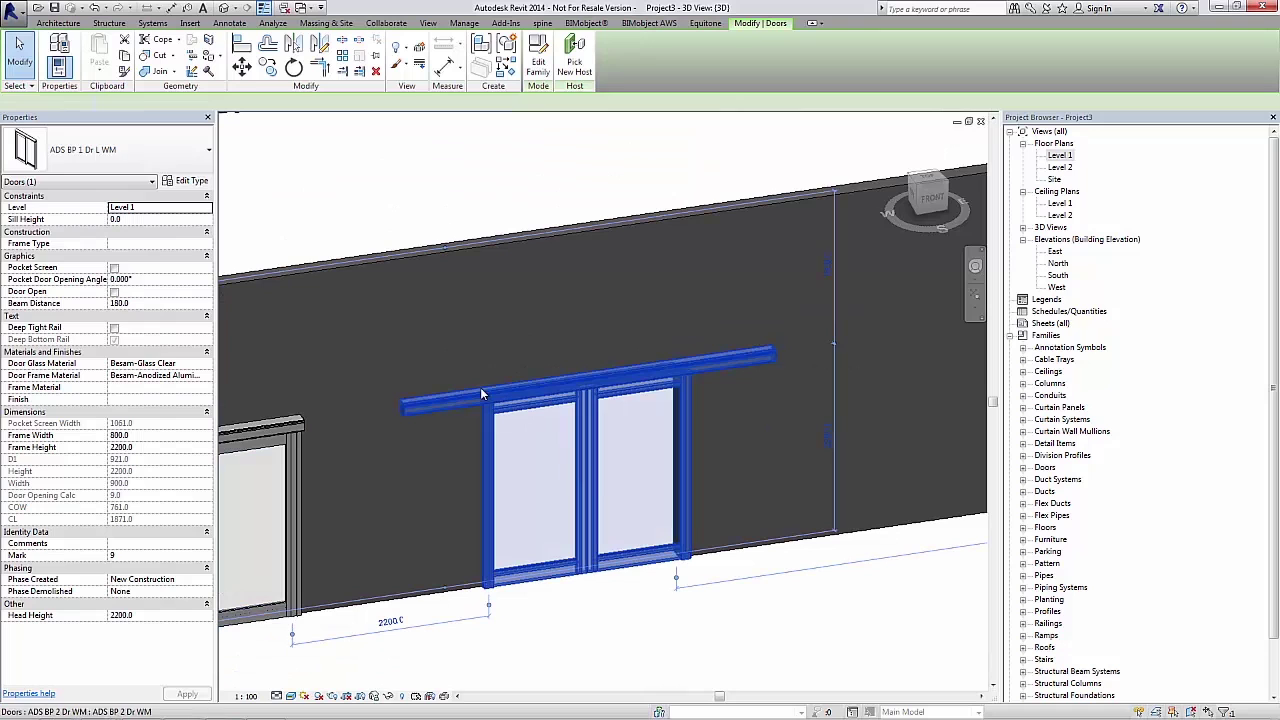
pyautogui.click(155, 161)
pyautogui.scroll(1, 157, 290)
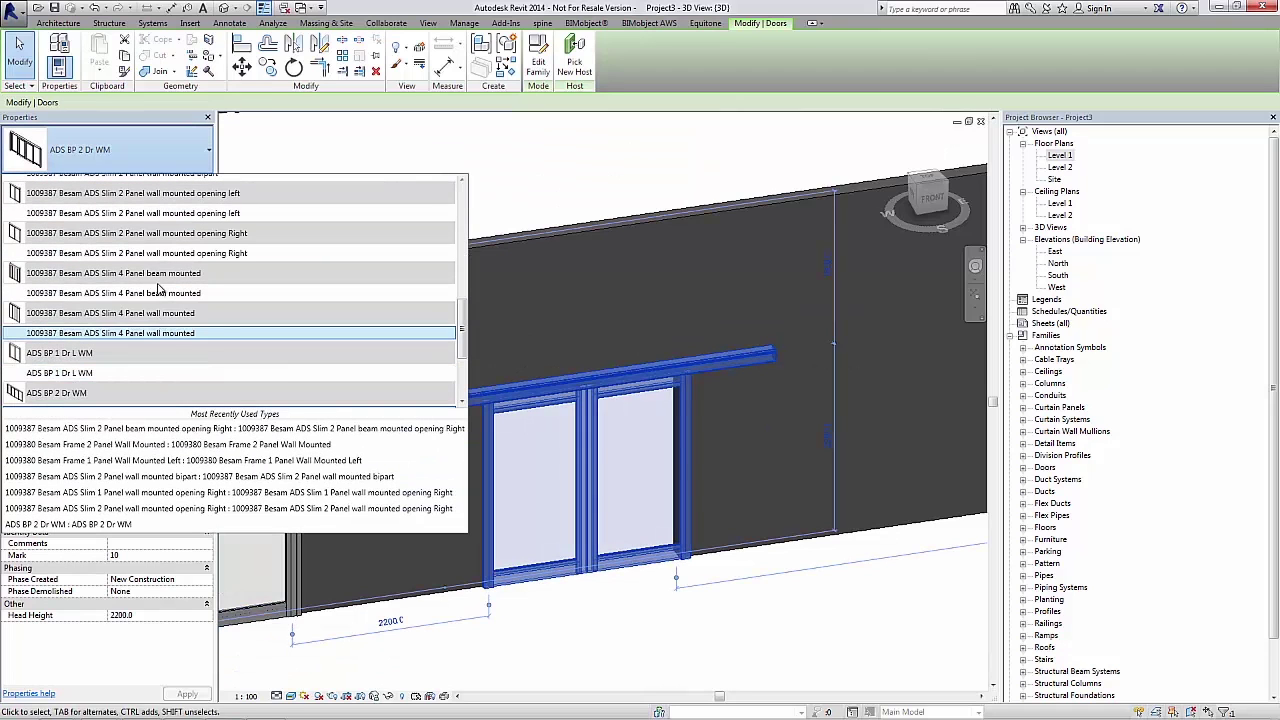
pyautogui.scroll(-1, 157, 290)
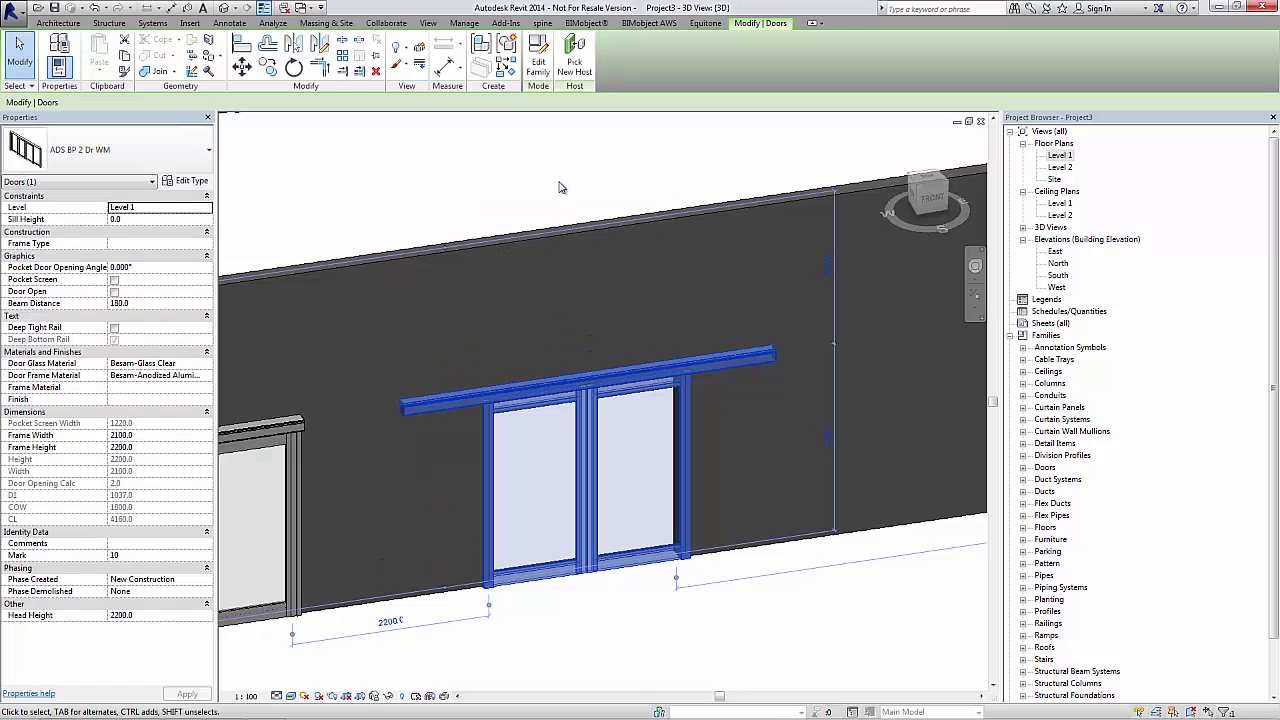
pyautogui.scroll(1, 561, 186)
# Deselect the door and pan and zoom out until all three walls are visible
pyautogui.click(563, 190)
pyautogui.moveTo(563, 190); pyautogui.dragTo(569, 314, button='middle')
pyautogui.scroll(-3, 567, 257)
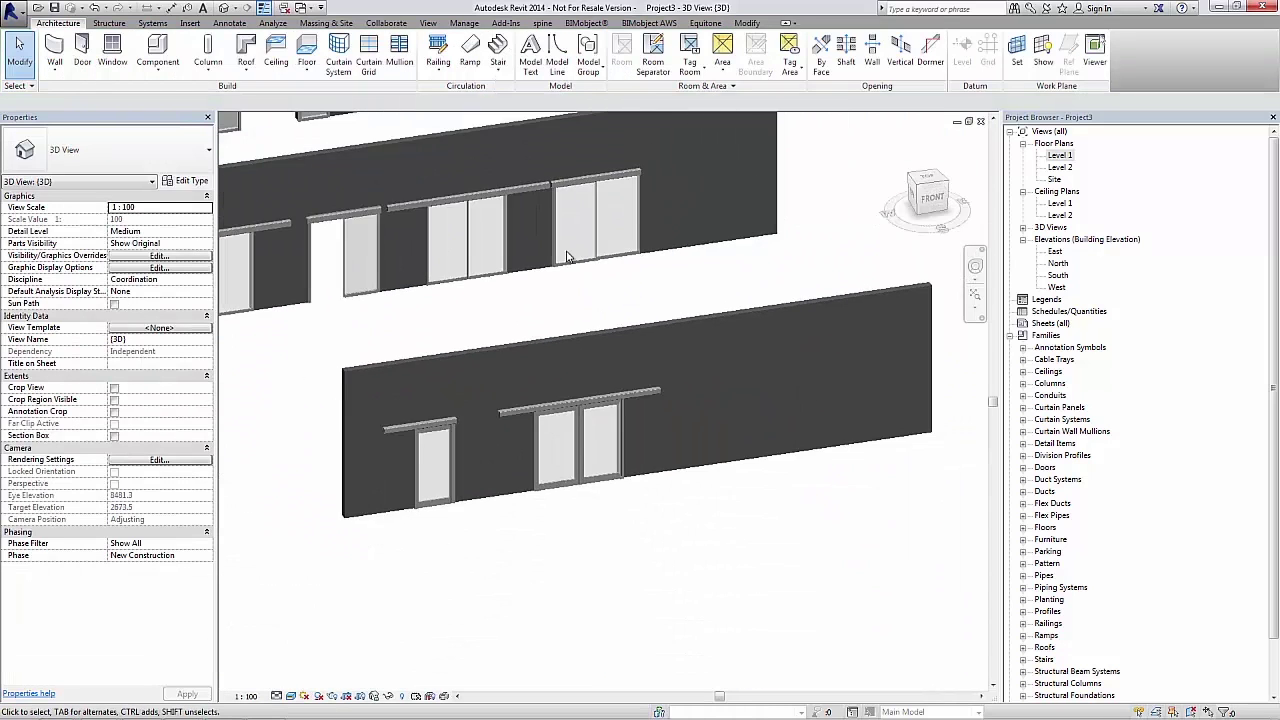
pyautogui.moveTo(567, 257); pyautogui.dragTo(575, 300, button='middle')
pyautogui.scroll(-3, 686, 423)
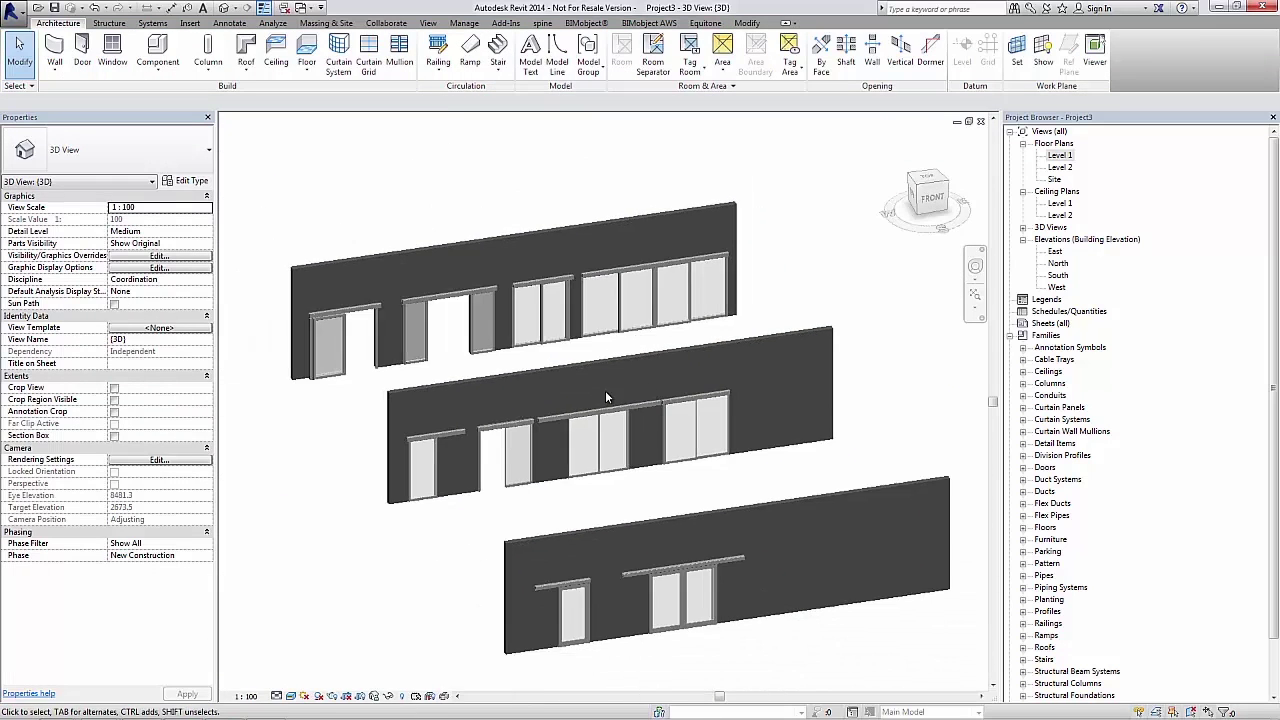
pyautogui.moveTo(605, 397); pyautogui.dragTo(632, 384, button='middle')
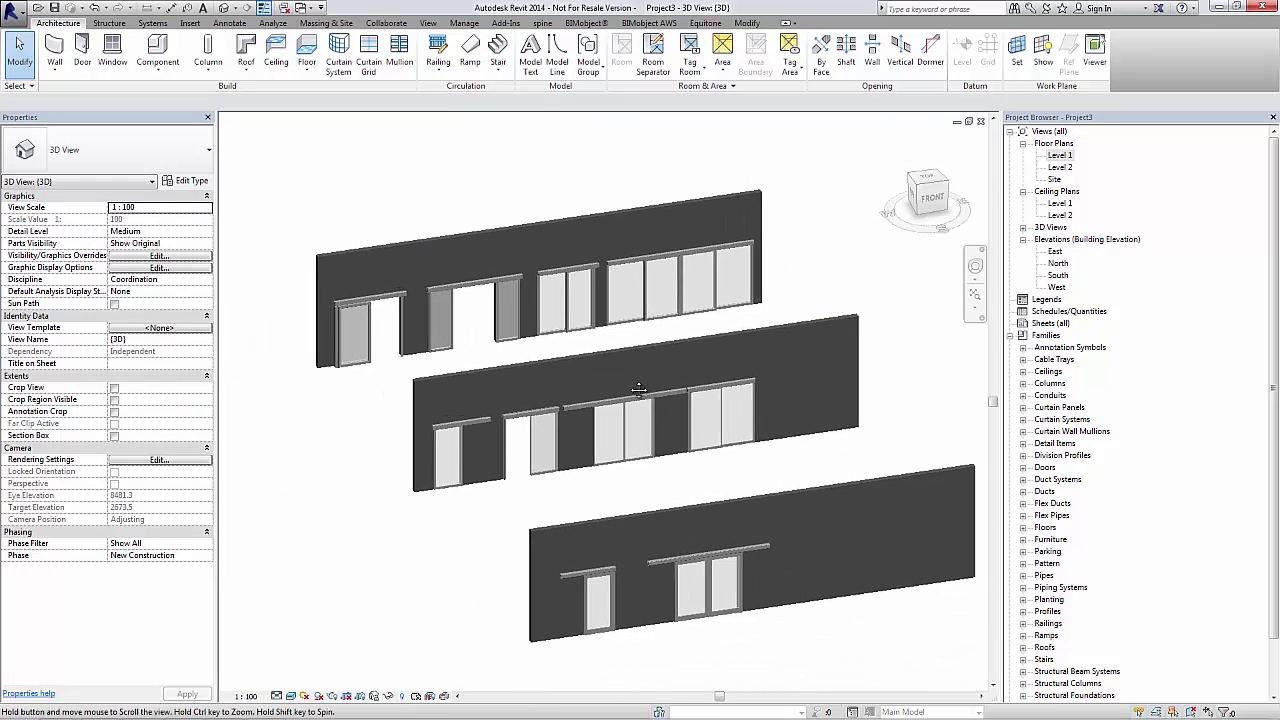
# Slide the middle wall's slim two-panel door further to the right
pyautogui.click(730, 393)
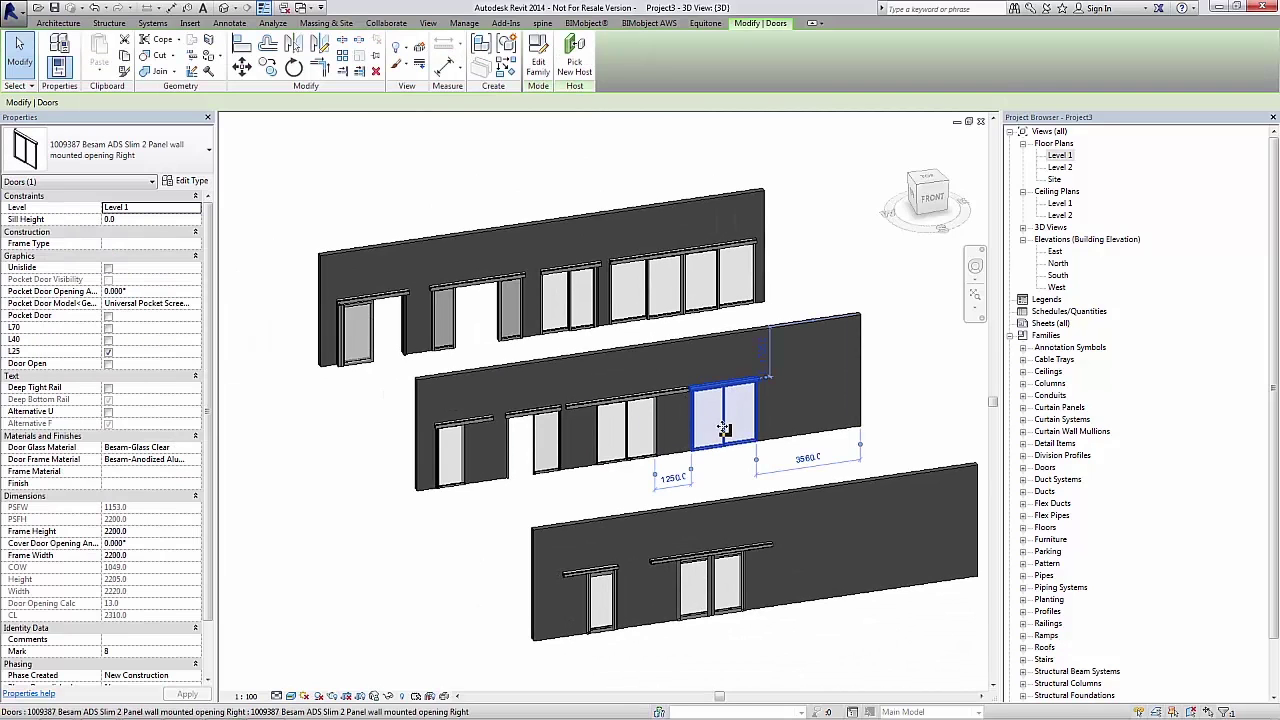
pyautogui.moveTo(736, 423); pyautogui.dragTo(750, 419)
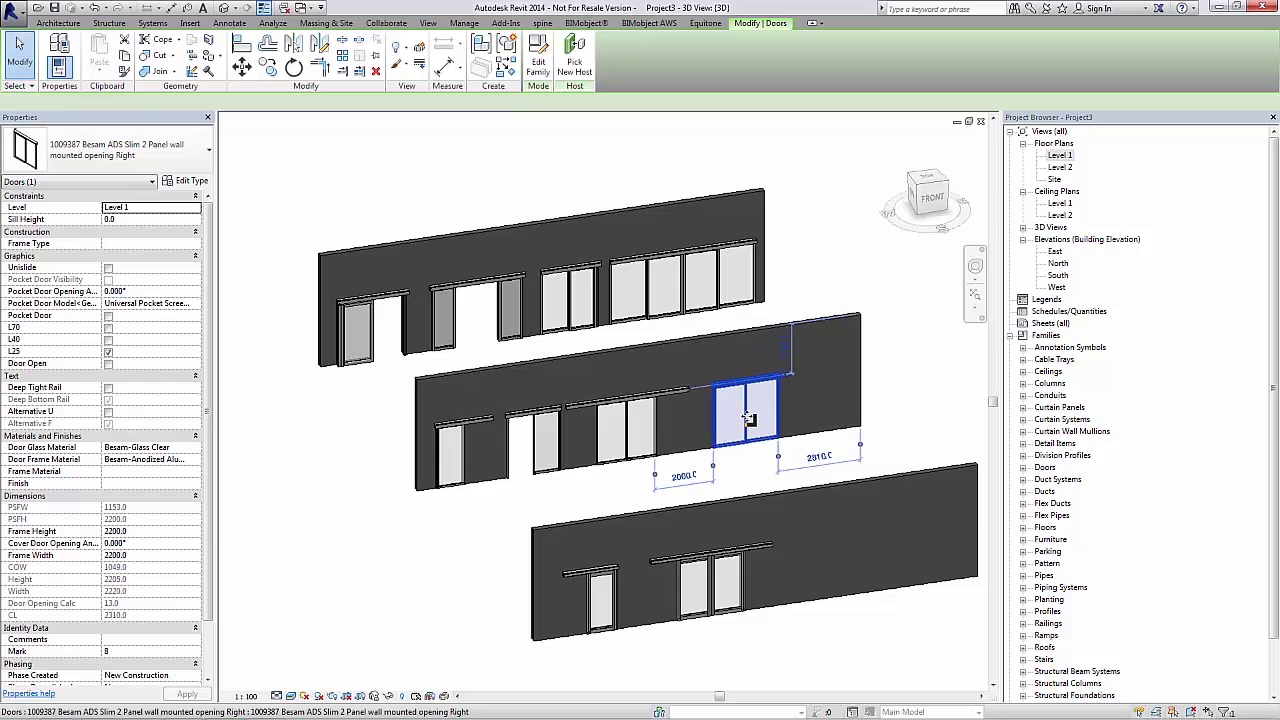
pyautogui.scroll(3, 749, 419)
pyautogui.scroll(2, 749, 419)
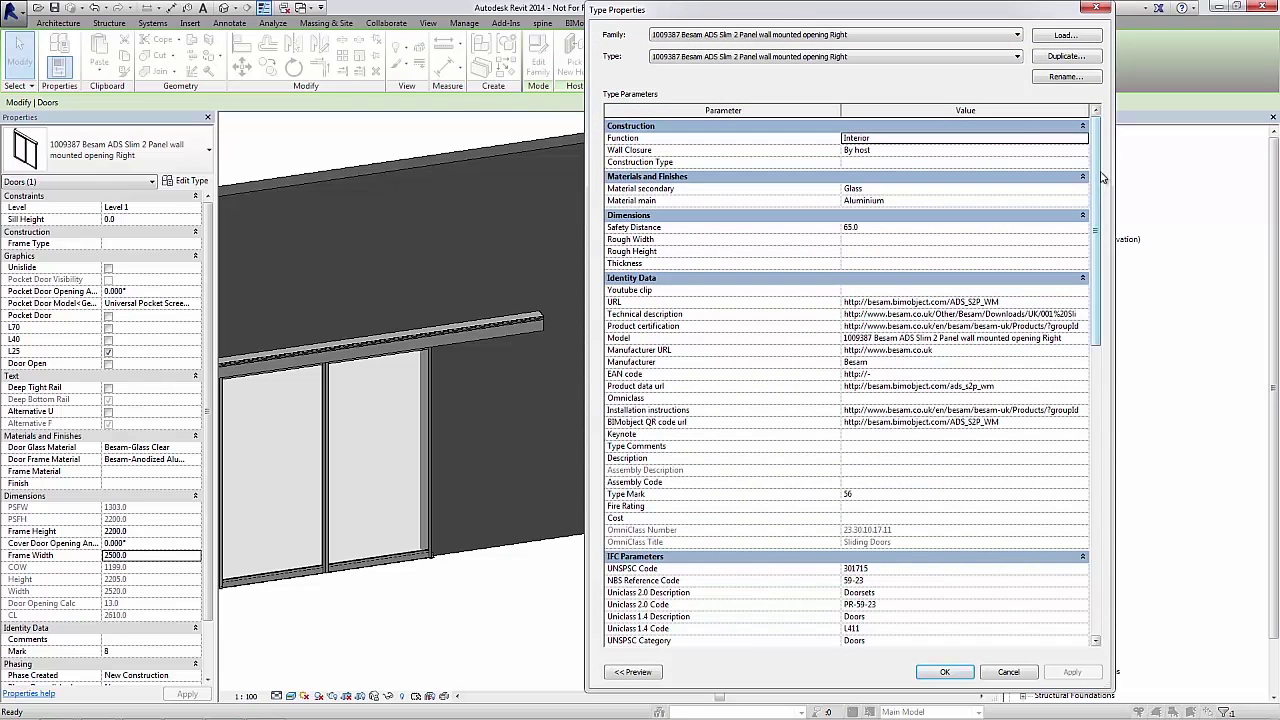
# Review its type properties without changes, then switch it to Besam ADS Slim 4 Panel wall mounted
pyautogui.moveTo(1096, 175)
pyautogui.mouseDown()
pyautogui.moveTo(1086, 420)
pyautogui.moveTo(1095, 174)
pyautogui.mouseUp()
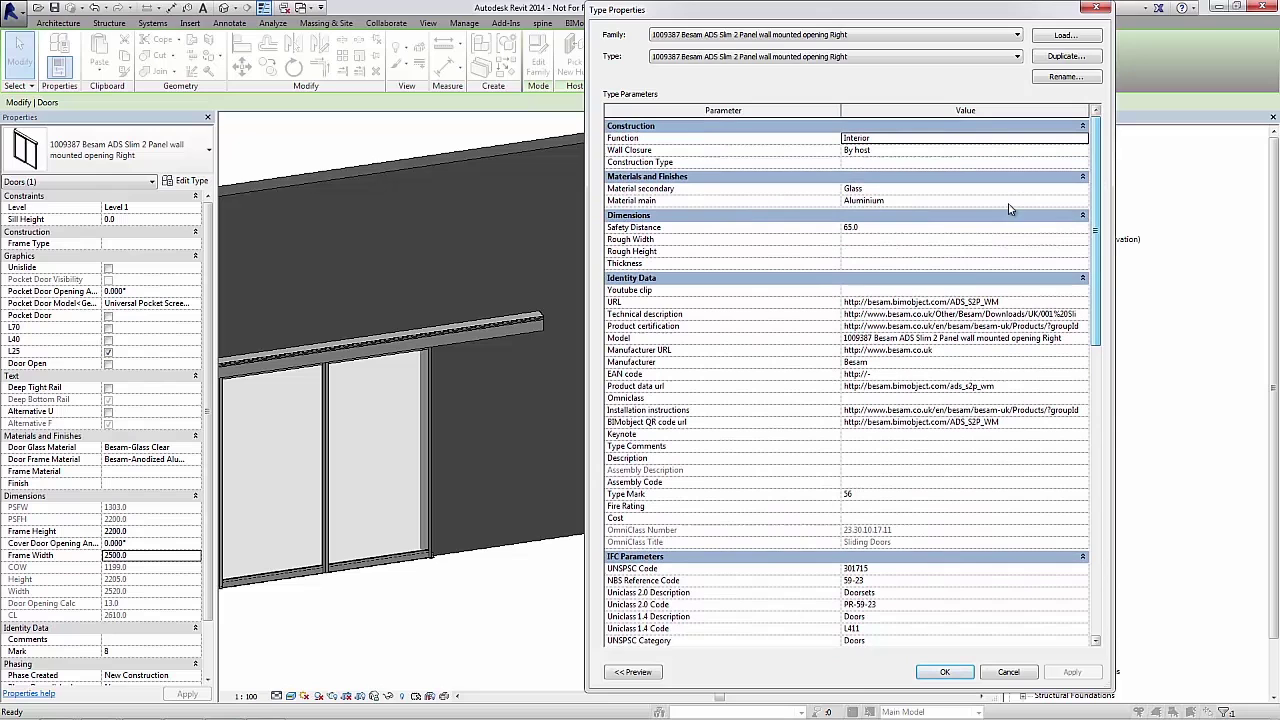
pyautogui.click(988, 676)
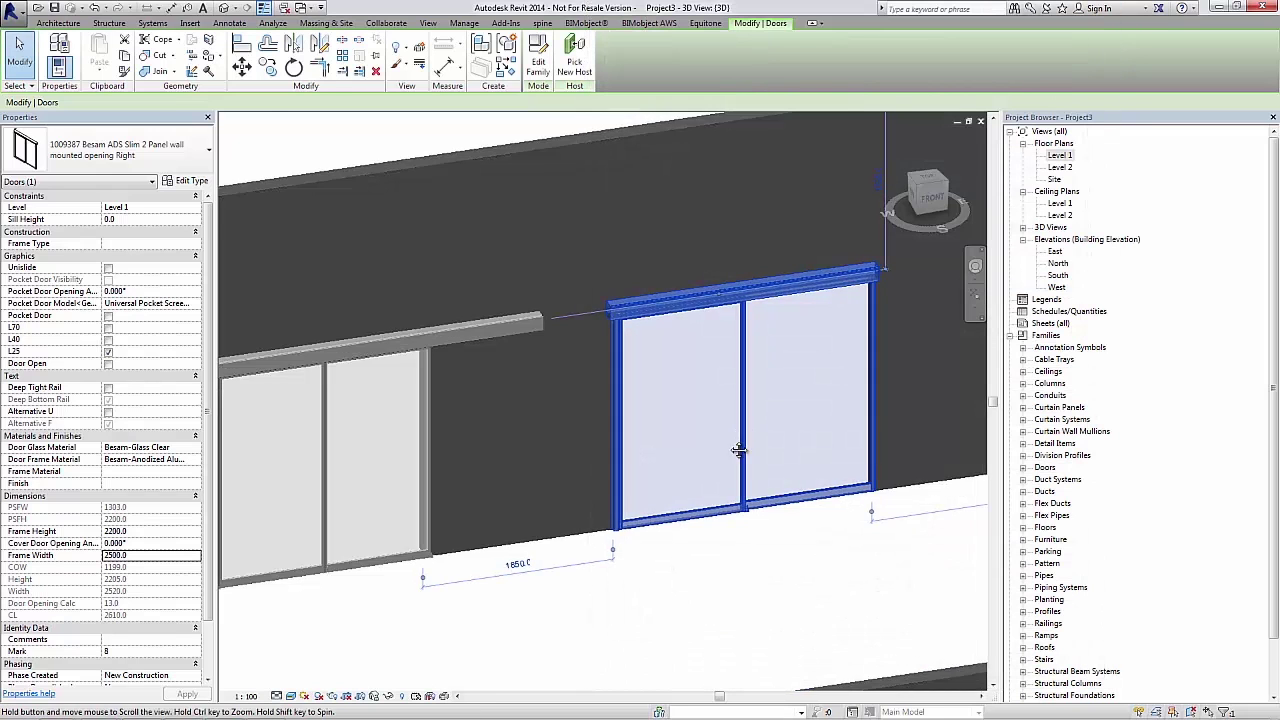
pyautogui.scroll(-3, 712, 473)
pyautogui.scroll(-4, 667, 412)
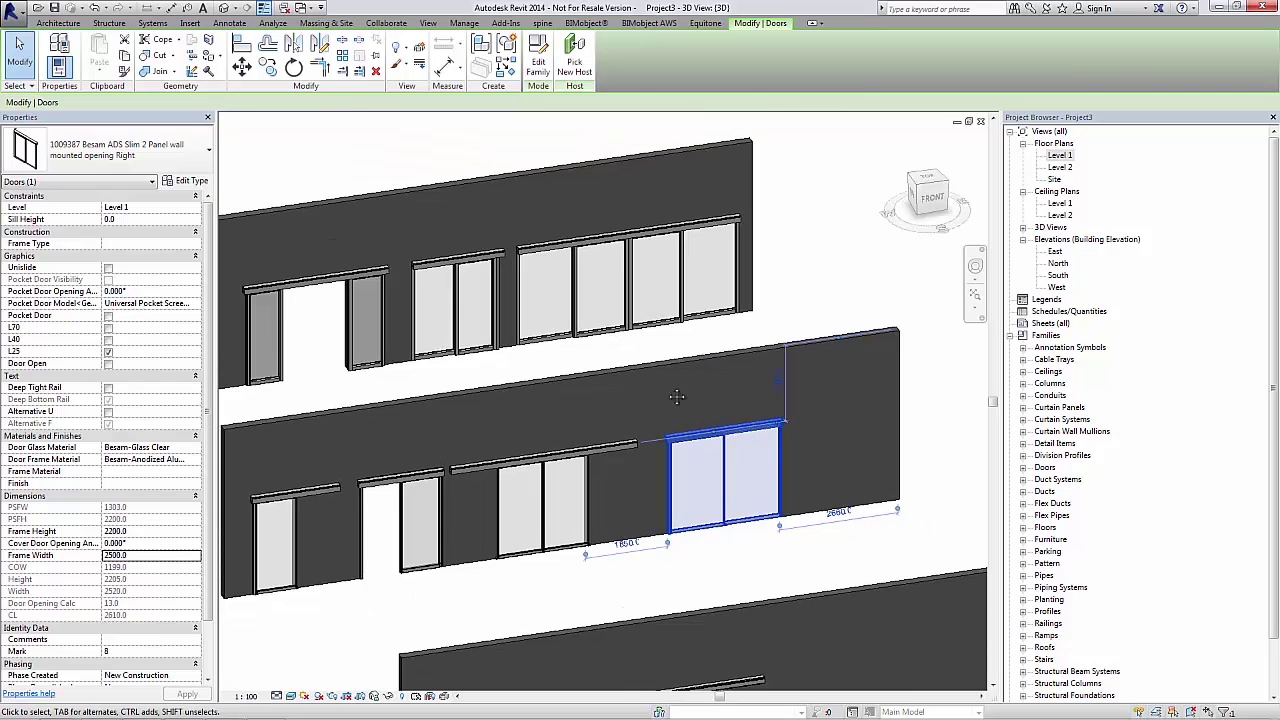
pyautogui.click(120, 152)
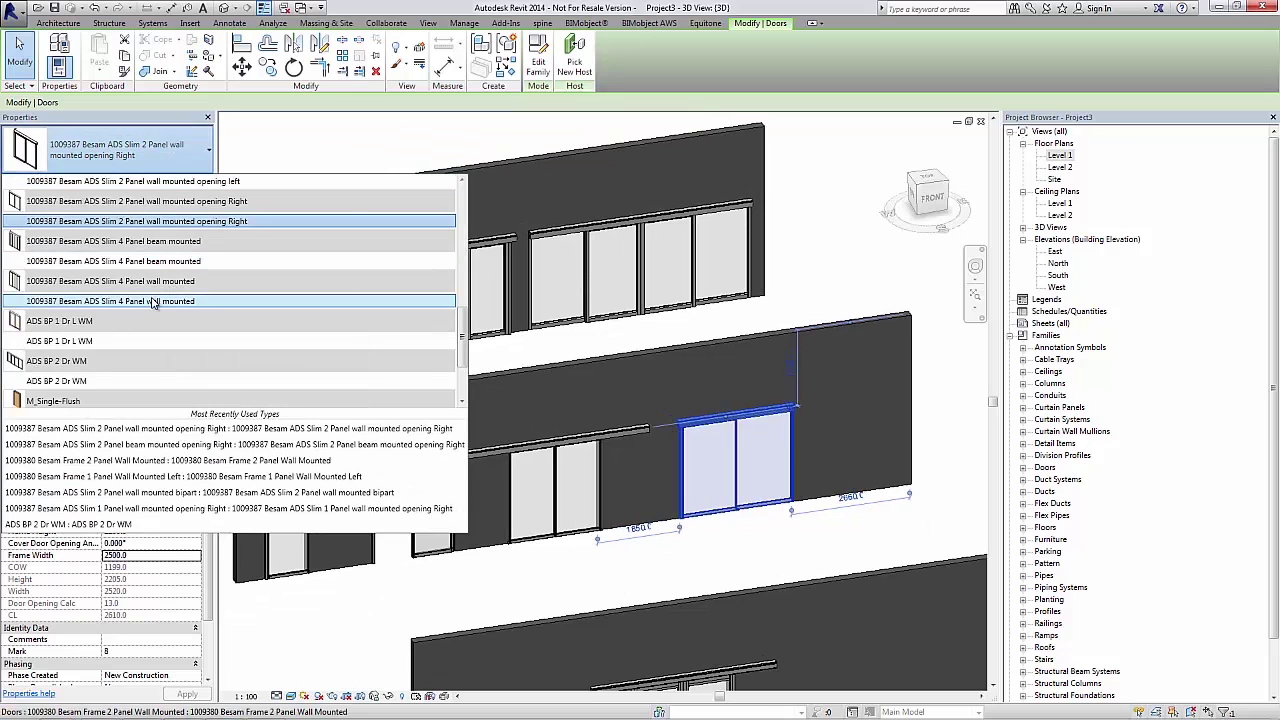
pyautogui.press('Escape')
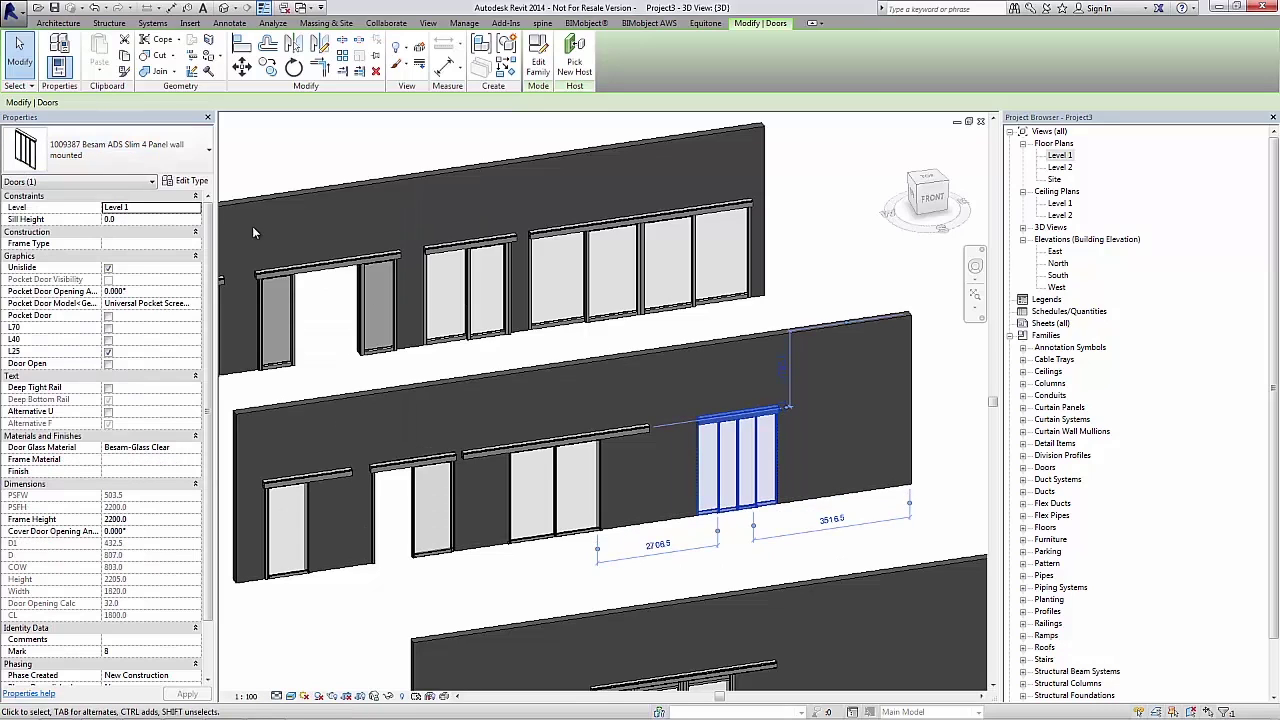
pyautogui.click(586, 23)
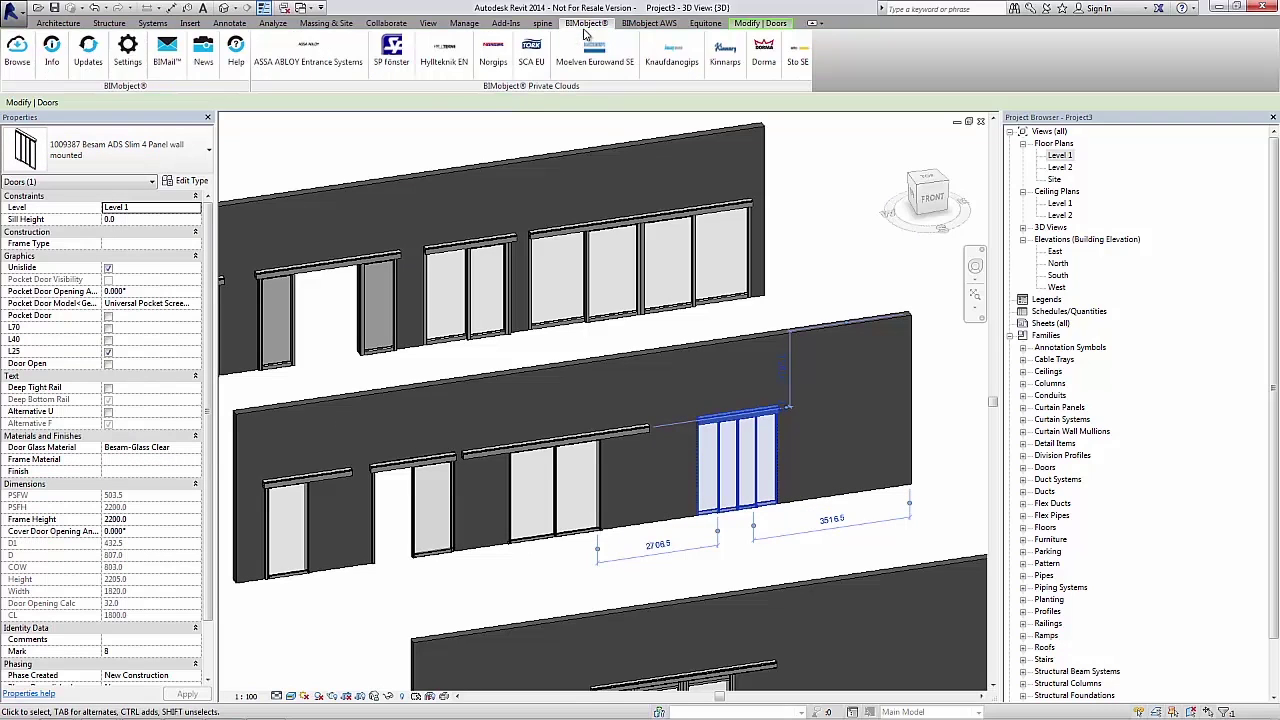
pyautogui.click(52, 50)
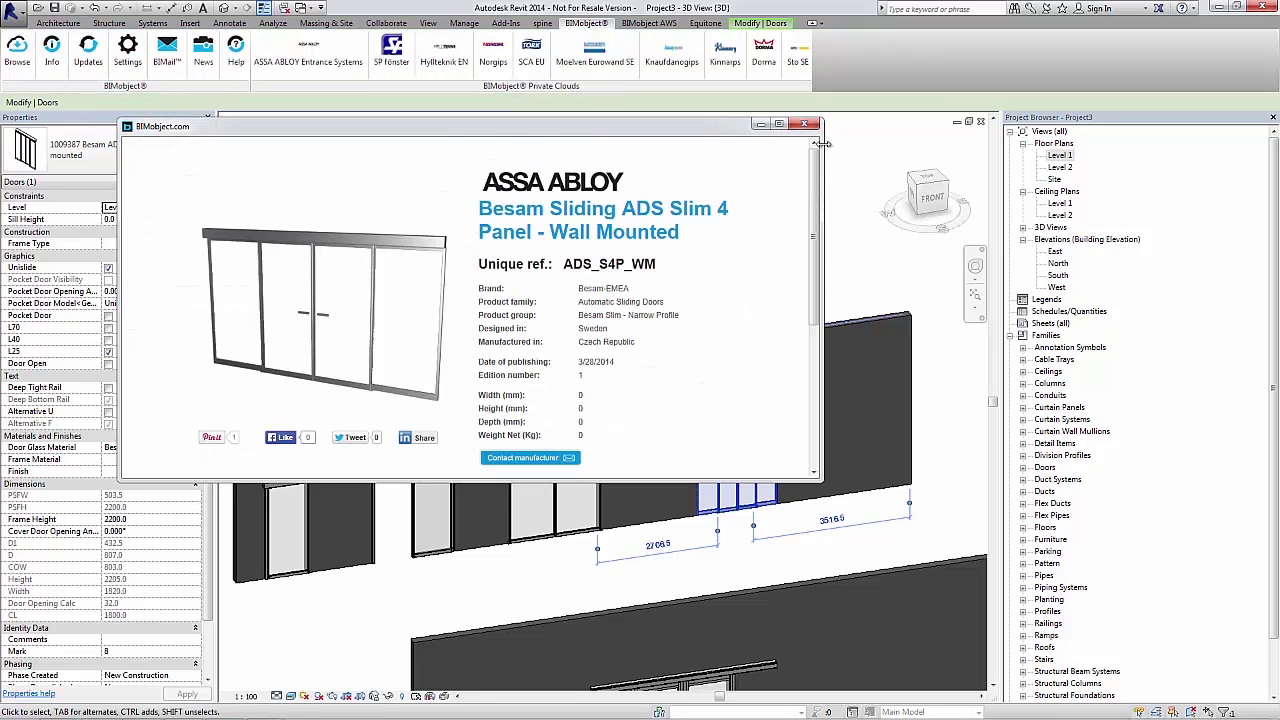
pyautogui.scroll(-3, 740, 278)
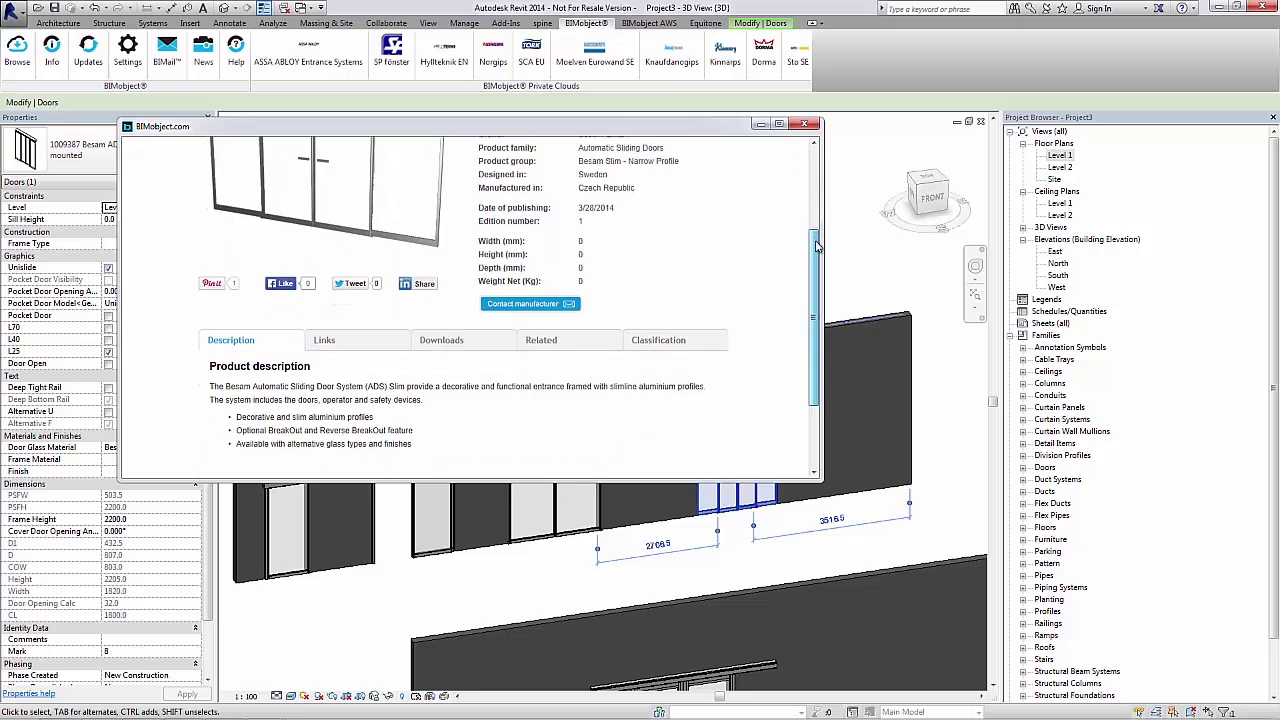
pyautogui.click(330, 316)
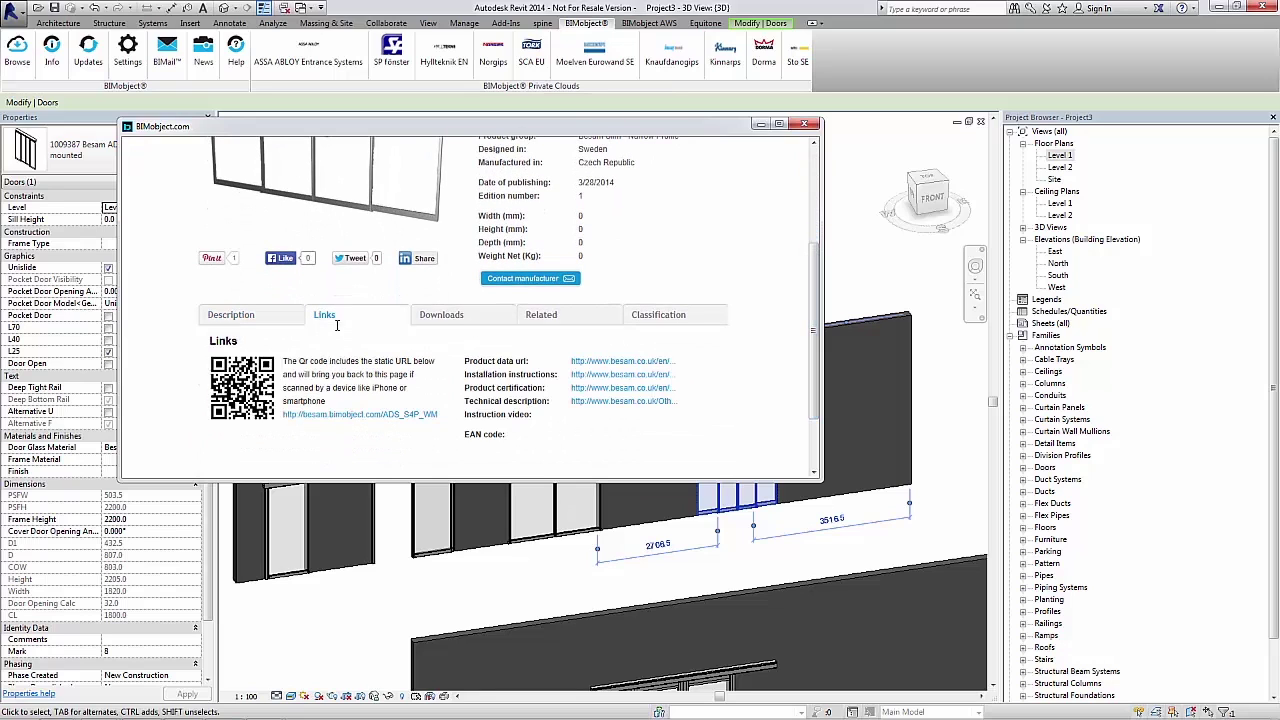
pyautogui.click(437, 316)
pyautogui.click(562, 318)
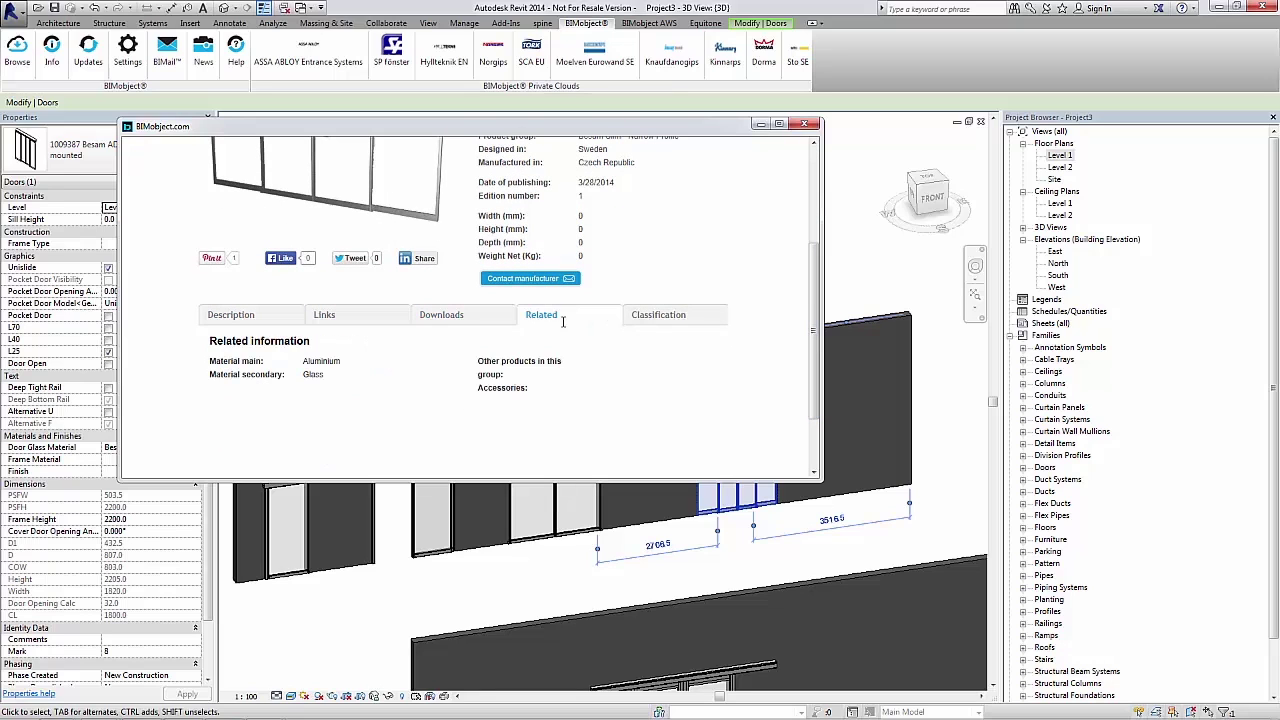
pyautogui.click(633, 318)
pyautogui.click(243, 315)
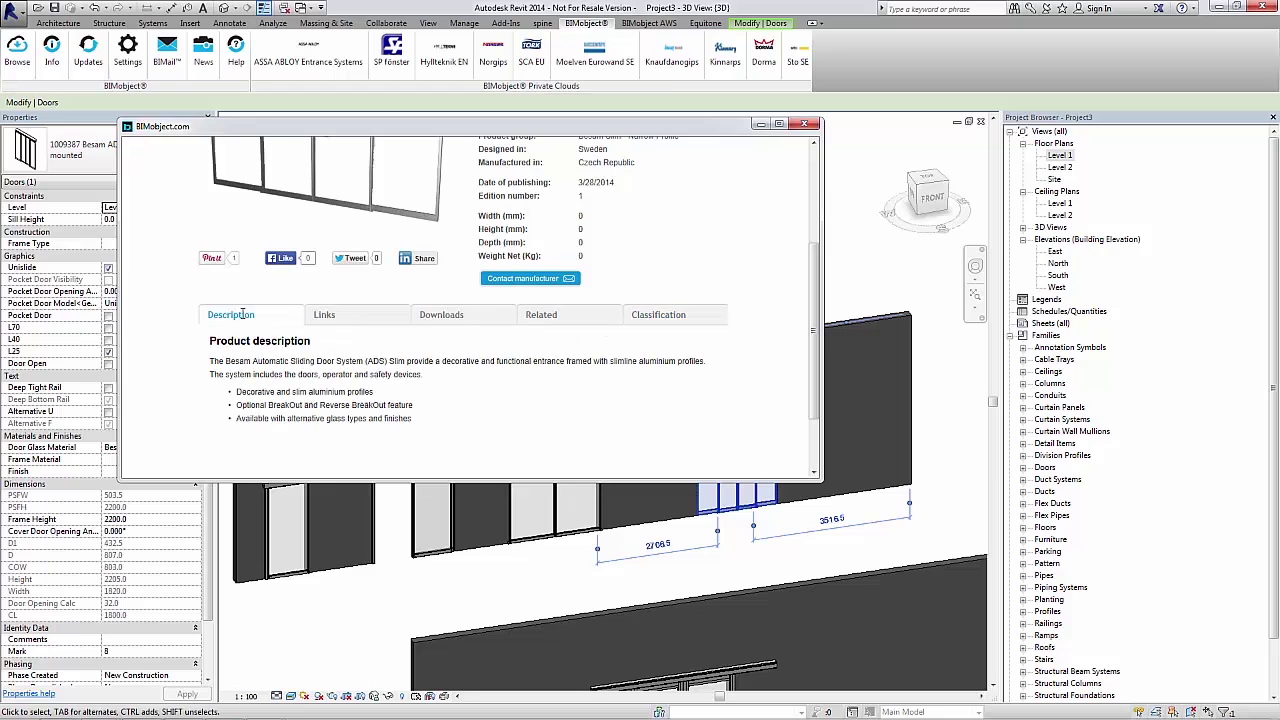
pyautogui.click(808, 125)
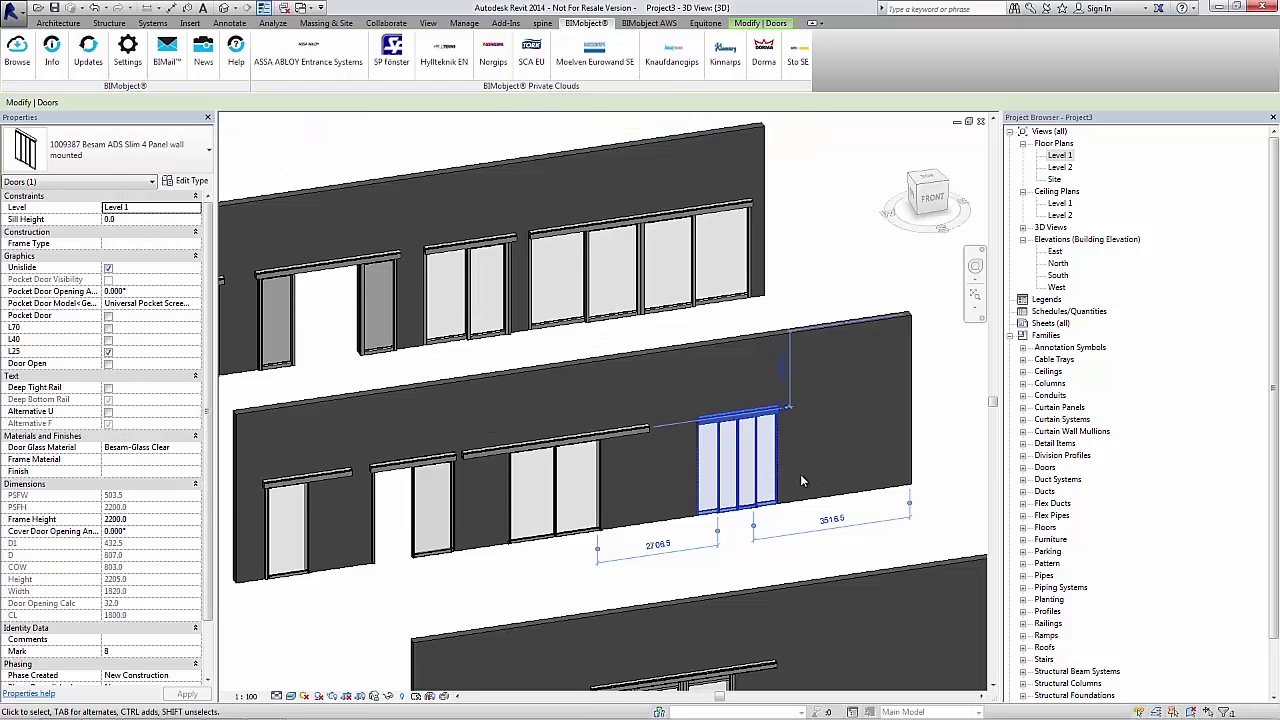